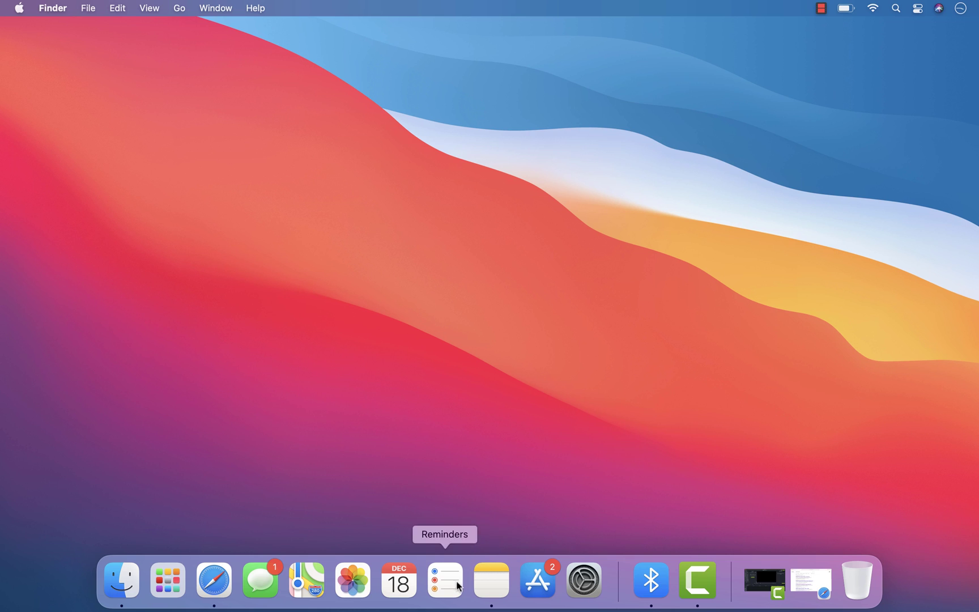
Switch to Safari, open the Docker Blog result "Apple Silicon M1 Chips and Docker" in a new tab and read through the post.
{"action": "left_click", "coordinate": [822, 594]}
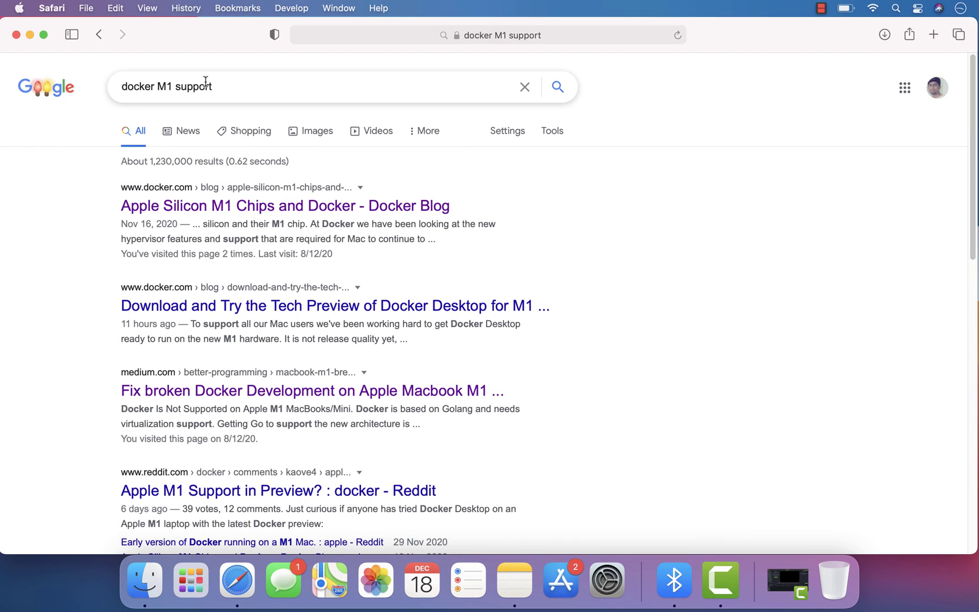
{"action": "right_click", "coordinate": [280, 207]}
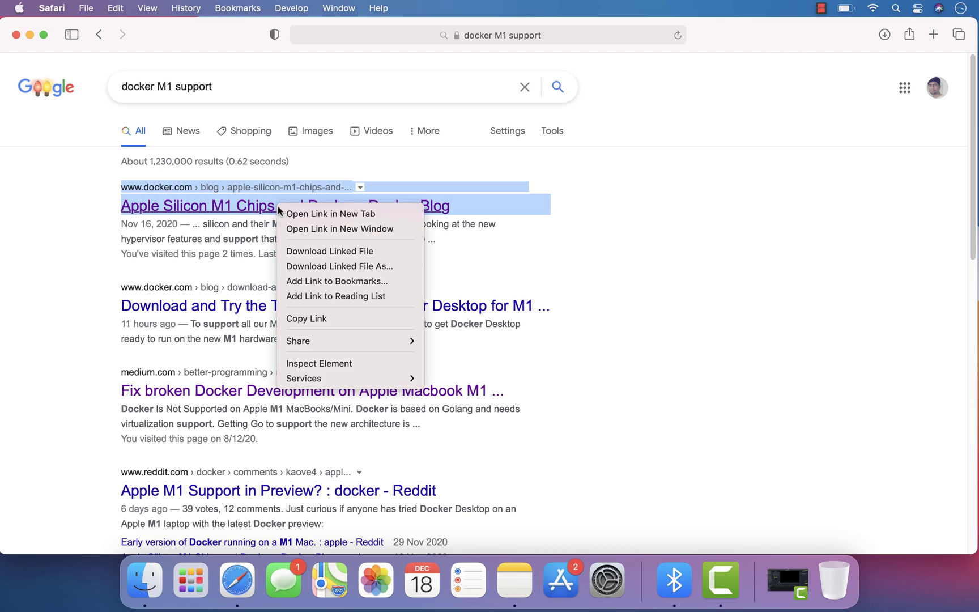
{"action": "left_click", "coordinate": [290, 212]}
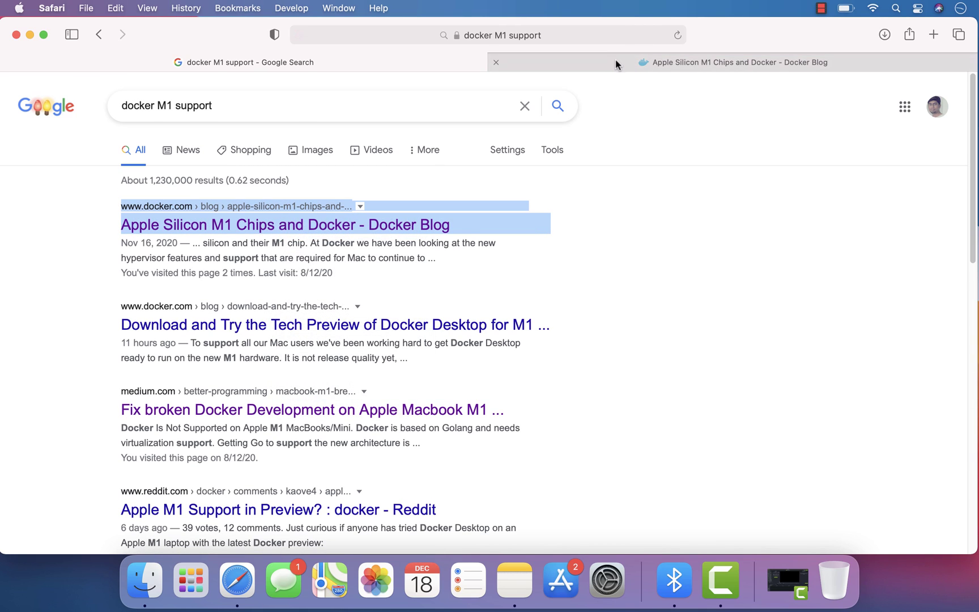
{"action": "left_click", "coordinate": [614, 64]}
{"action": "scroll", "coordinate": [499, 323], "scroll_direction": "down", "scroll_amount": 2}
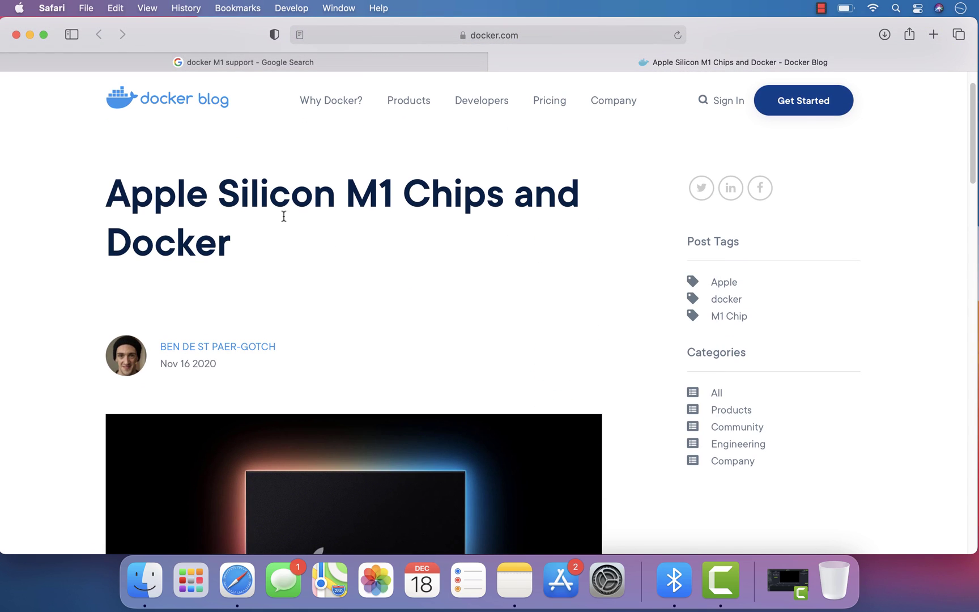
{"action": "scroll", "coordinate": [277, 269], "scroll_direction": "down", "scroll_amount": 10}
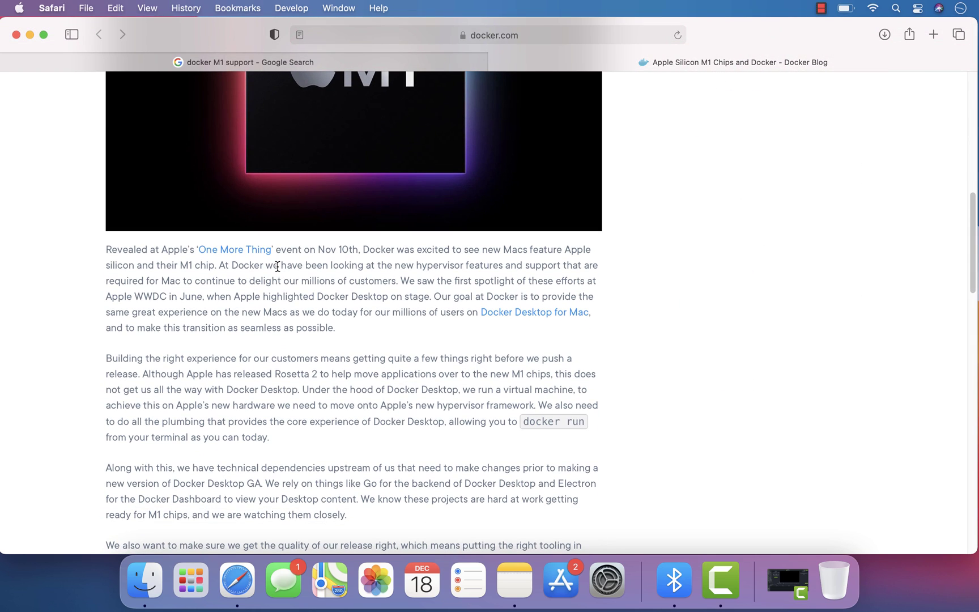
{"action": "scroll", "coordinate": [396, 385], "scroll_direction": "down", "scroll_amount": 6}
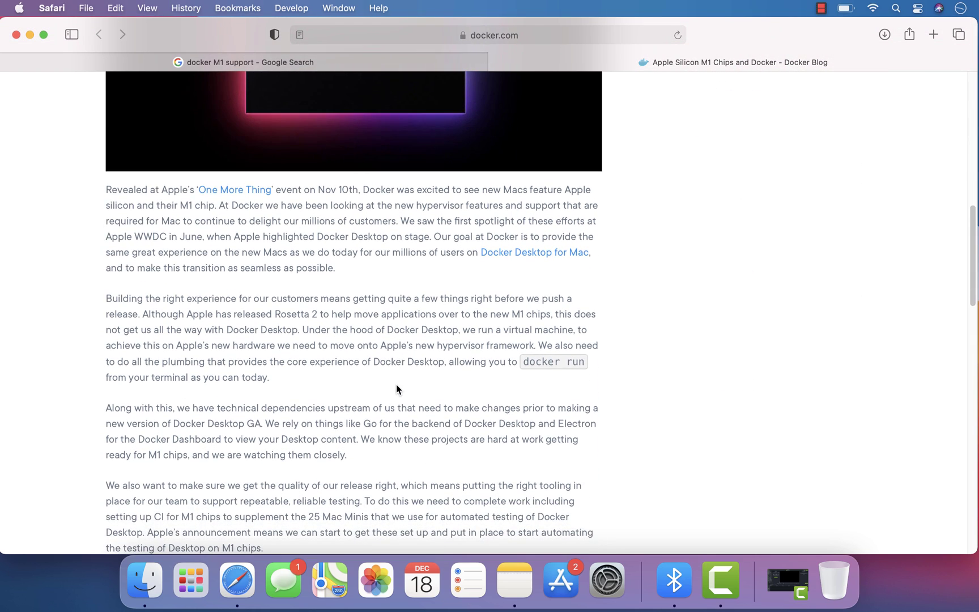
{"action": "scroll", "coordinate": [396, 384], "scroll_direction": "down", "scroll_amount": 10}
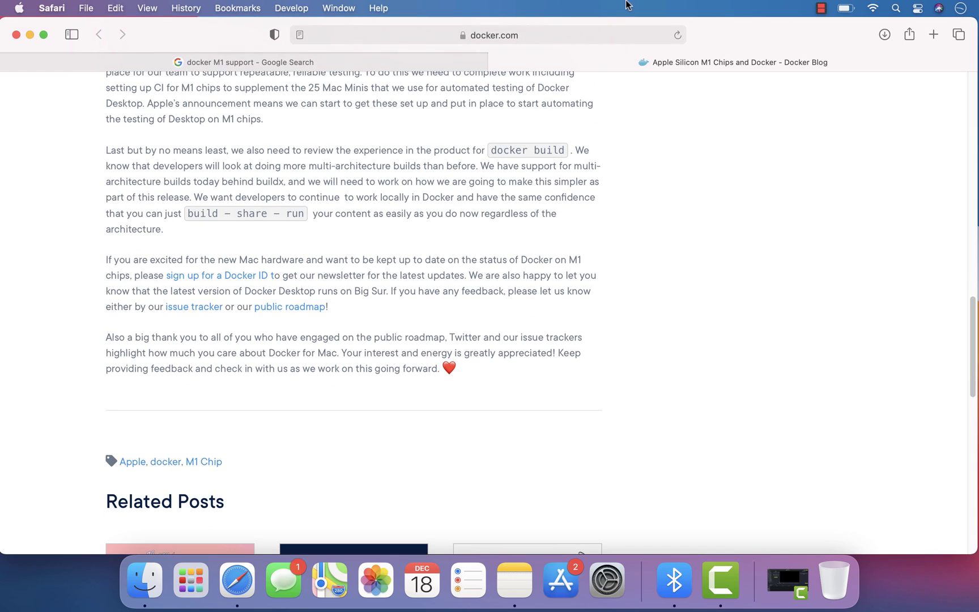
Open the search result "Download and Try the Tech Preview of Docker Desktop for M1" and read down to the engineering challenges.
{"action": "left_click", "coordinate": [396, 56]}
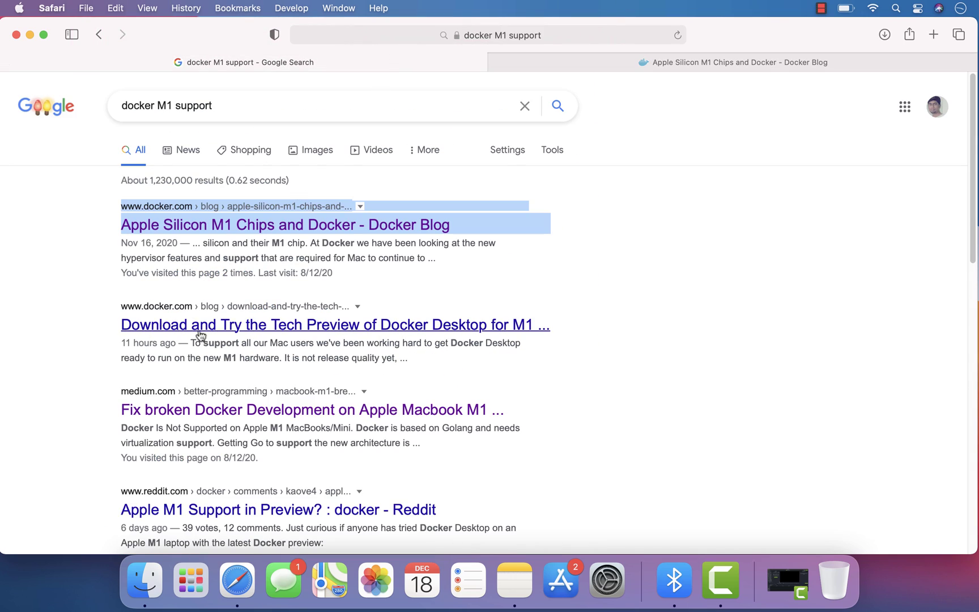
{"action": "left_click", "coordinate": [229, 327]}
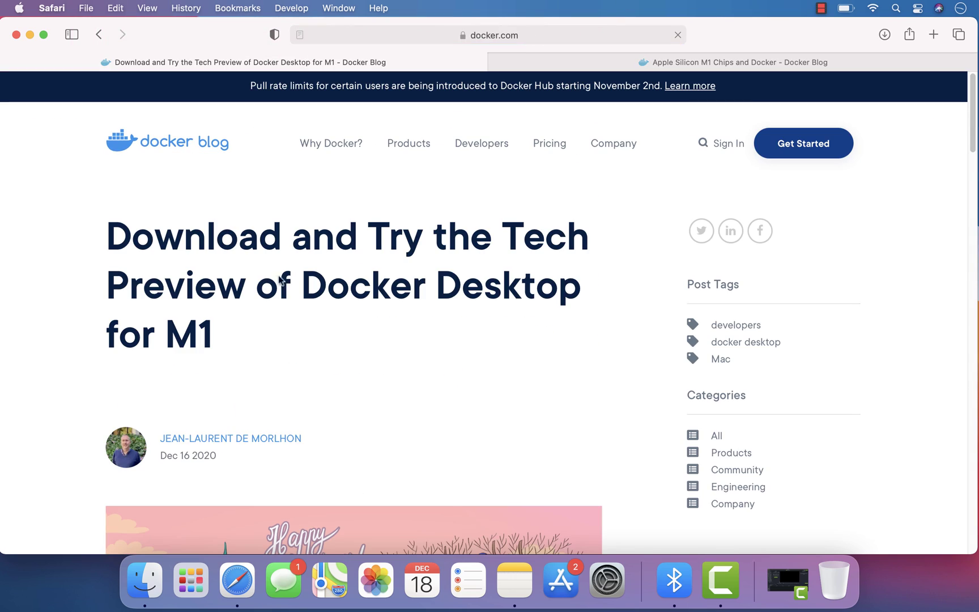
{"action": "left_click_drag", "start_coordinate": [105, 238], "coordinate": [396, 336]}
{"action": "scroll", "coordinate": [397, 336], "scroll_direction": "down", "scroll_amount": 10}
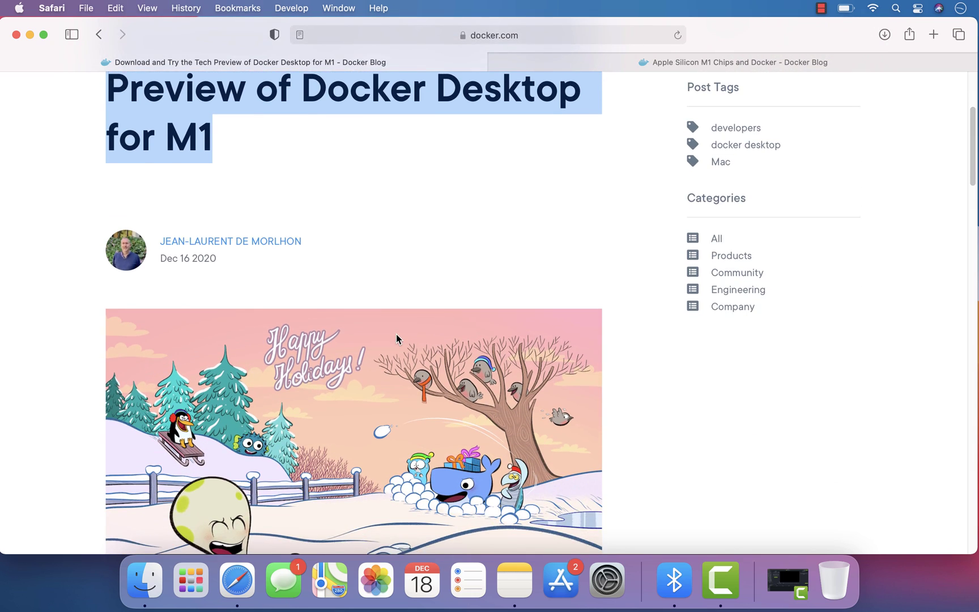
{"action": "scroll", "coordinate": [396, 333], "scroll_direction": "down", "scroll_amount": 8}
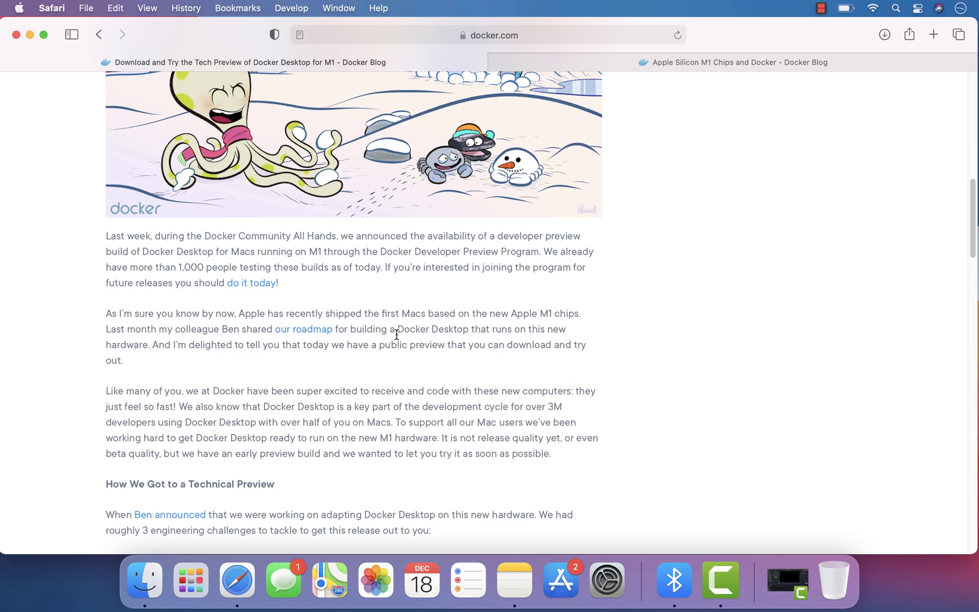
{"action": "scroll", "coordinate": [396, 334], "scroll_direction": "down", "scroll_amount": 3}
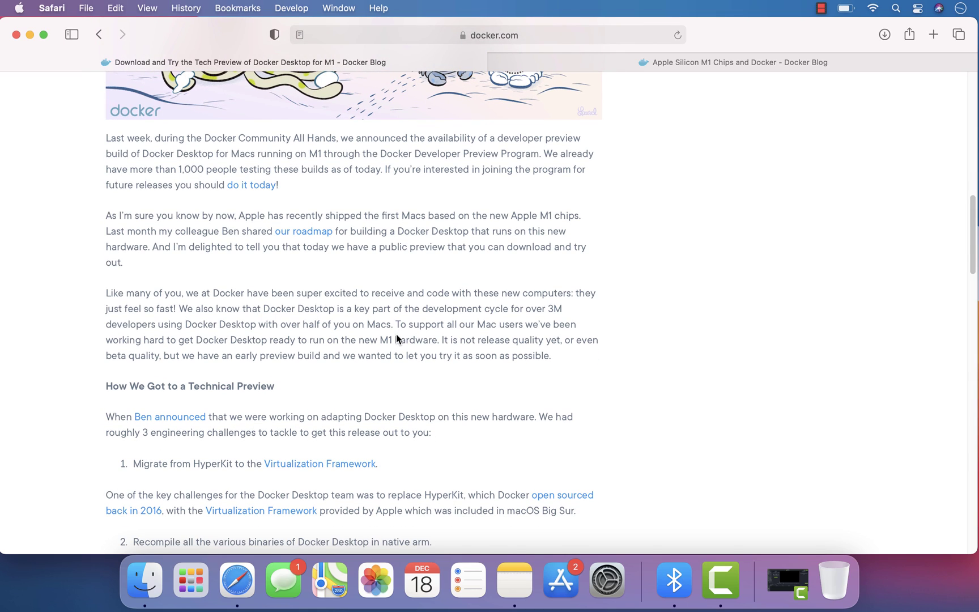
{"action": "scroll", "coordinate": [395, 333], "scroll_direction": "down", "scroll_amount": 3}
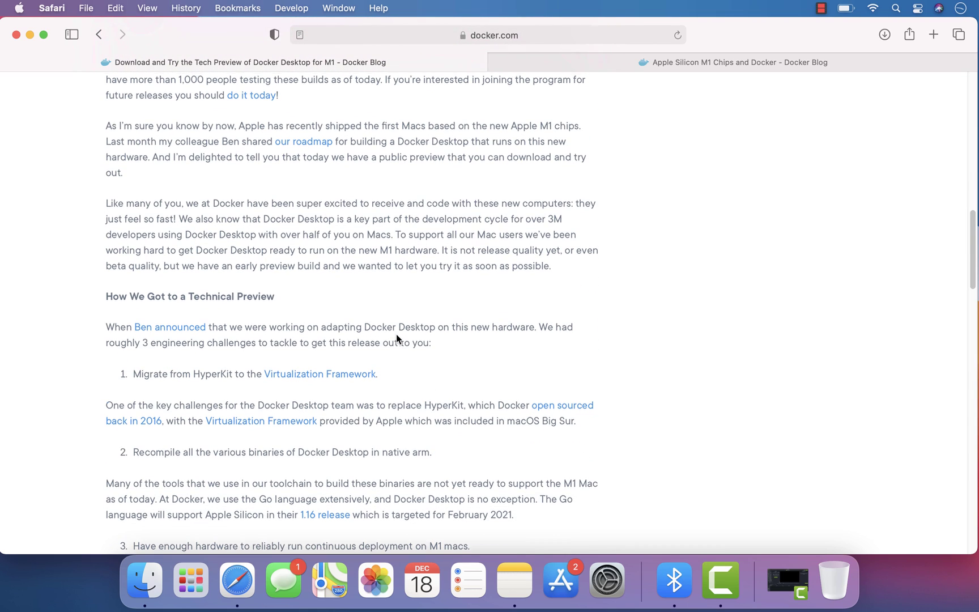
{"action": "scroll", "coordinate": [396, 333], "scroll_direction": "down", "scroll_amount": 3}
{"action": "scroll", "coordinate": [396, 334], "scroll_direction": "down", "scroll_amount": 2}
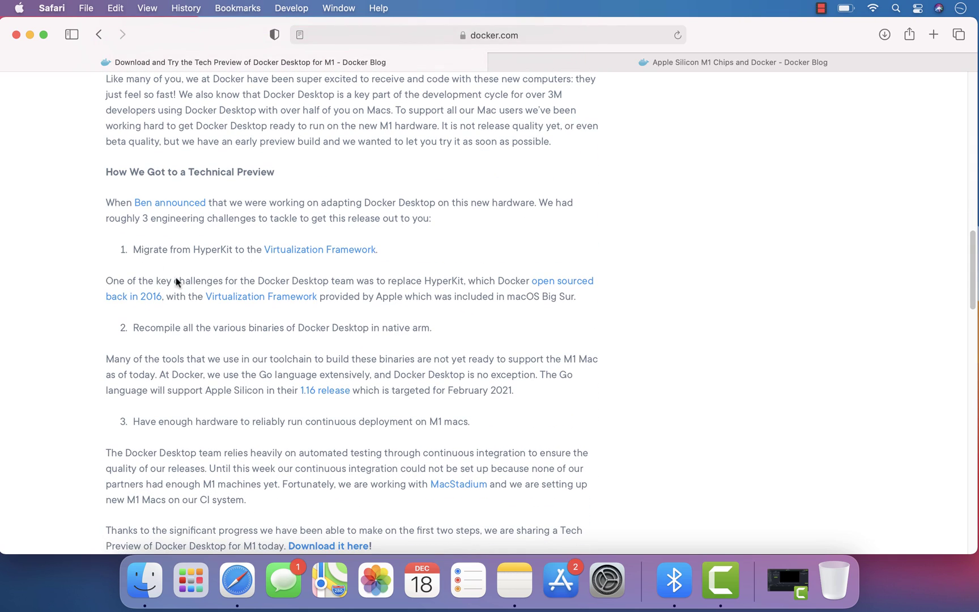
Examine the first two engineering challenges, highlighting HyperKit, Apple Silicon, Go and the February 2021 target in the text.
{"action": "left_click_drag", "start_coordinate": [113, 252], "coordinate": [312, 436]}
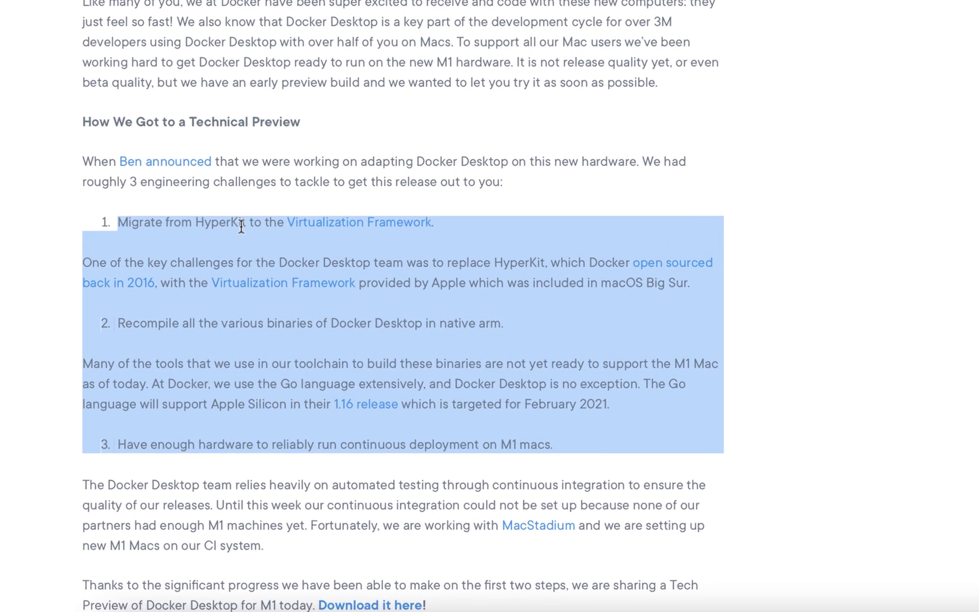
{"action": "left_click", "coordinate": [178, 267]}
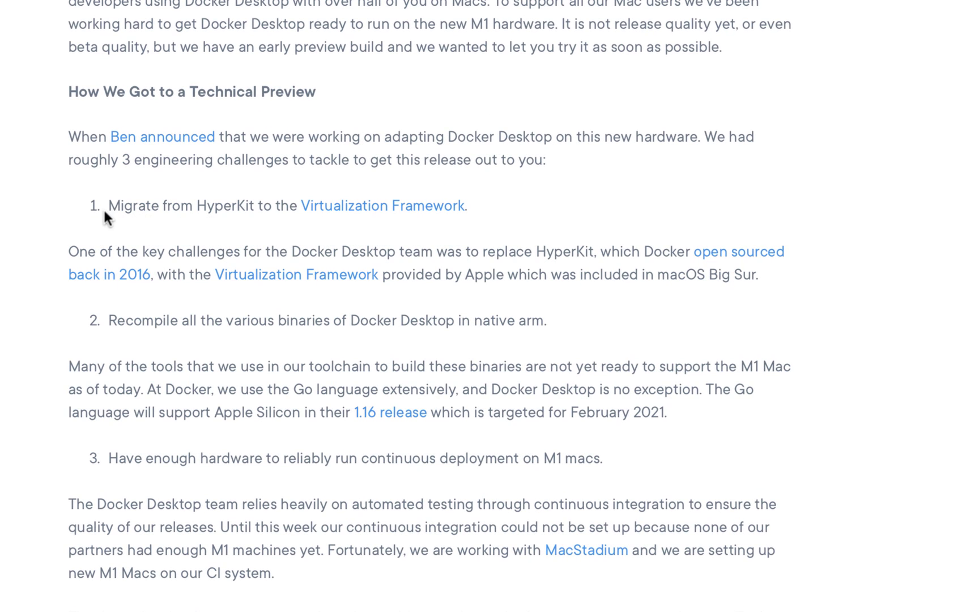
{"action": "double_click", "coordinate": [245, 208]}
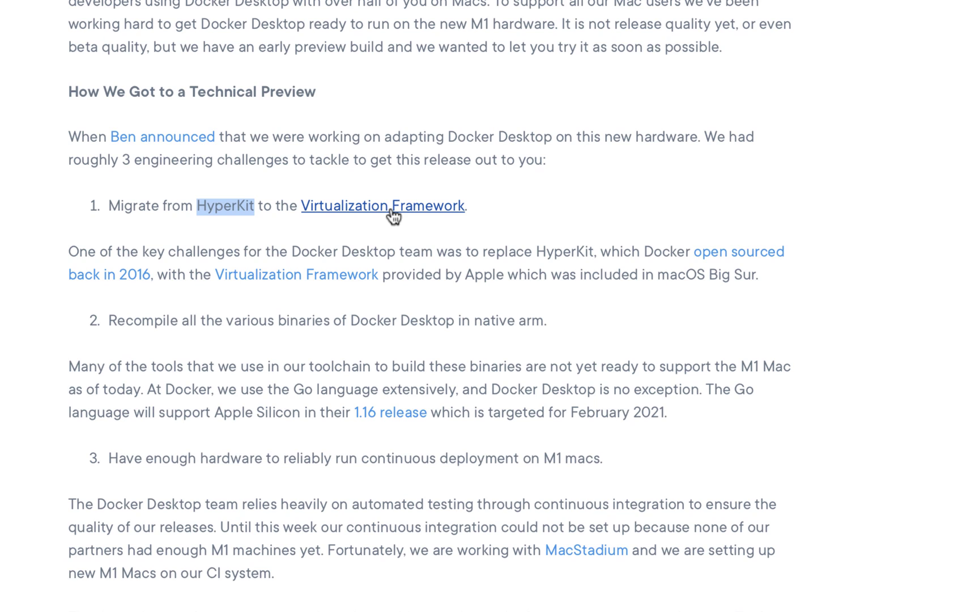
{"action": "left_click_drag", "start_coordinate": [242, 321], "coordinate": [558, 337]}
{"action": "left_click", "coordinate": [558, 335]}
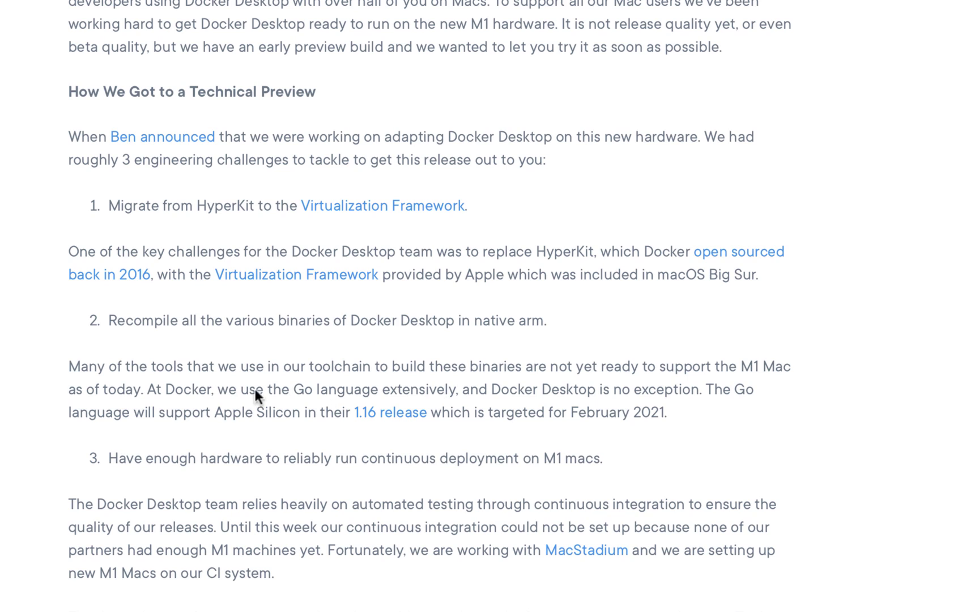
{"action": "left_click_drag", "start_coordinate": [215, 412], "coordinate": [319, 412]}
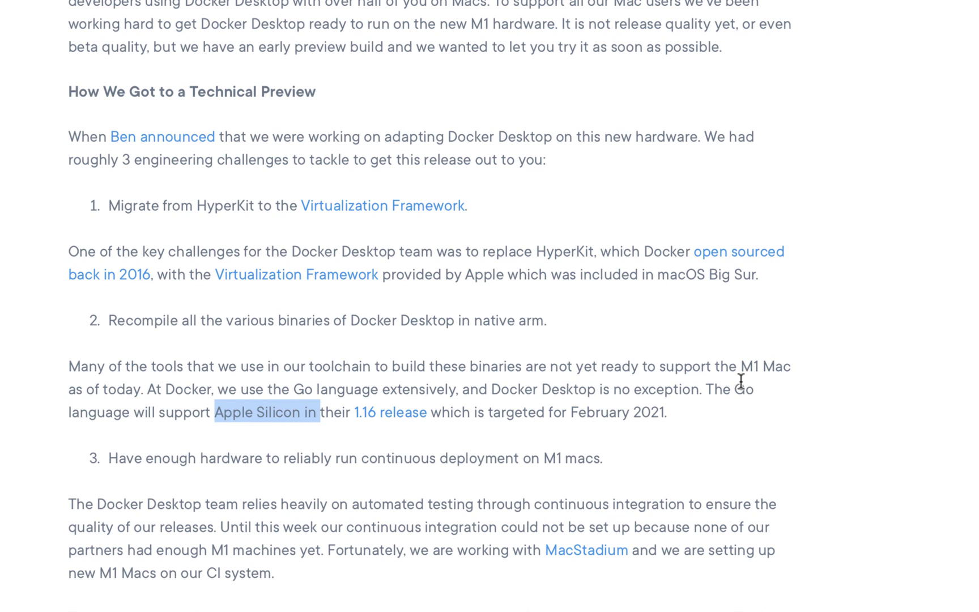
{"action": "left_click_drag", "start_coordinate": [722, 389], "coordinate": [766, 386]}
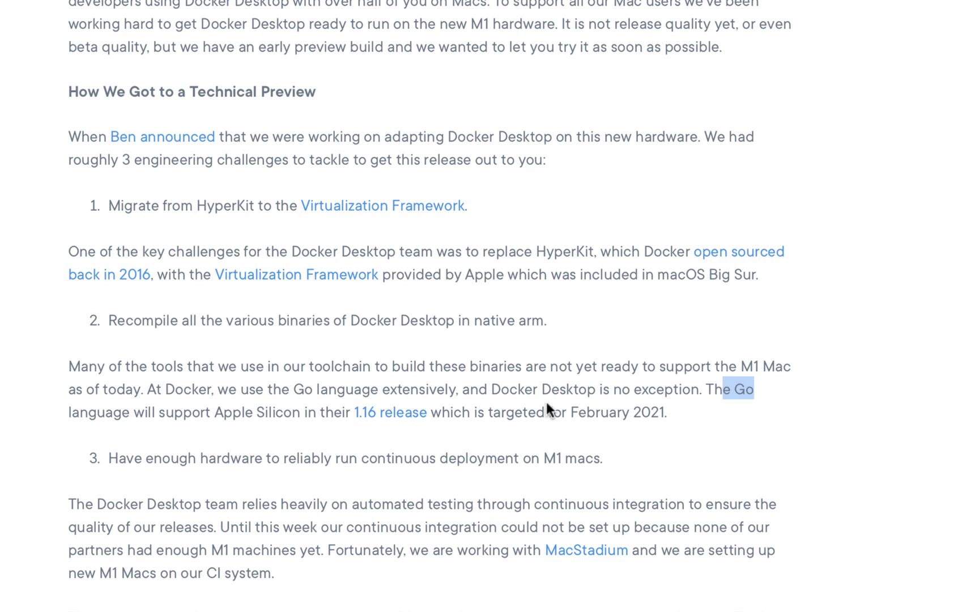
{"action": "left_click_drag", "start_coordinate": [571, 412], "coordinate": [672, 418]}
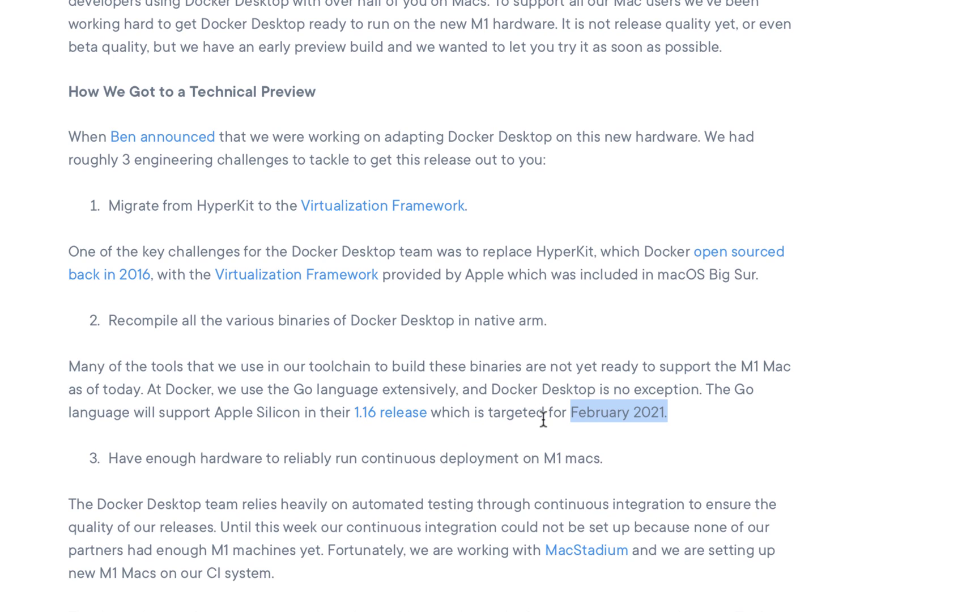
Examine the third engineering challenge, highlighting the M1 mention in the line about continuous deployment.
{"action": "scroll", "coordinate": [264, 417], "scroll_direction": "down", "scroll_amount": 3}
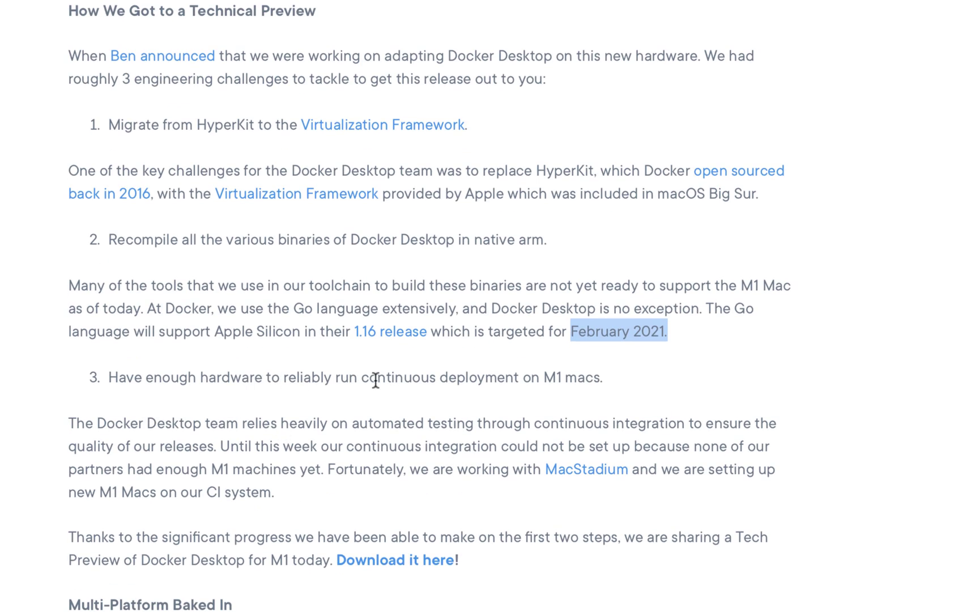
{"action": "double_click", "coordinate": [483, 377]}
{"action": "left_click", "coordinate": [558, 385]}
{"action": "double_click", "coordinate": [558, 385]}
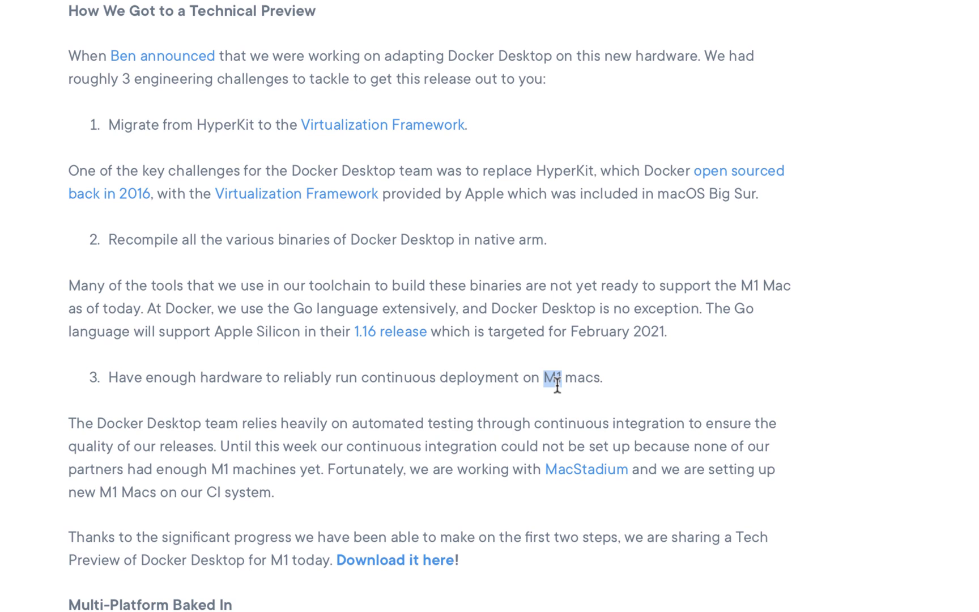
Download the Docker Desktop for M1 Tech Preview from the blog post and show the list of downloads.
{"action": "scroll", "coordinate": [558, 385], "scroll_direction": "down", "scroll_amount": 2}
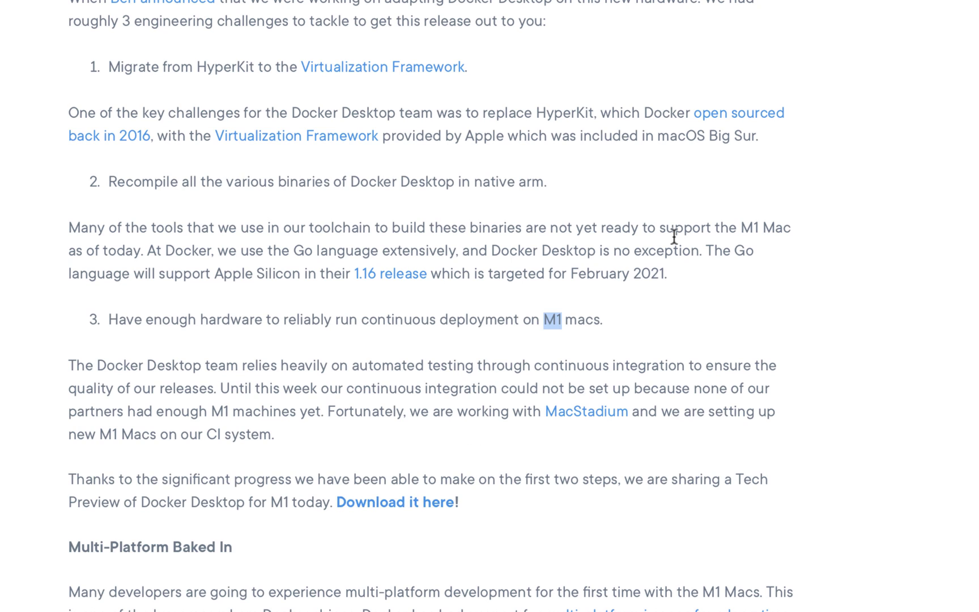
{"action": "left_click", "coordinate": [387, 502]}
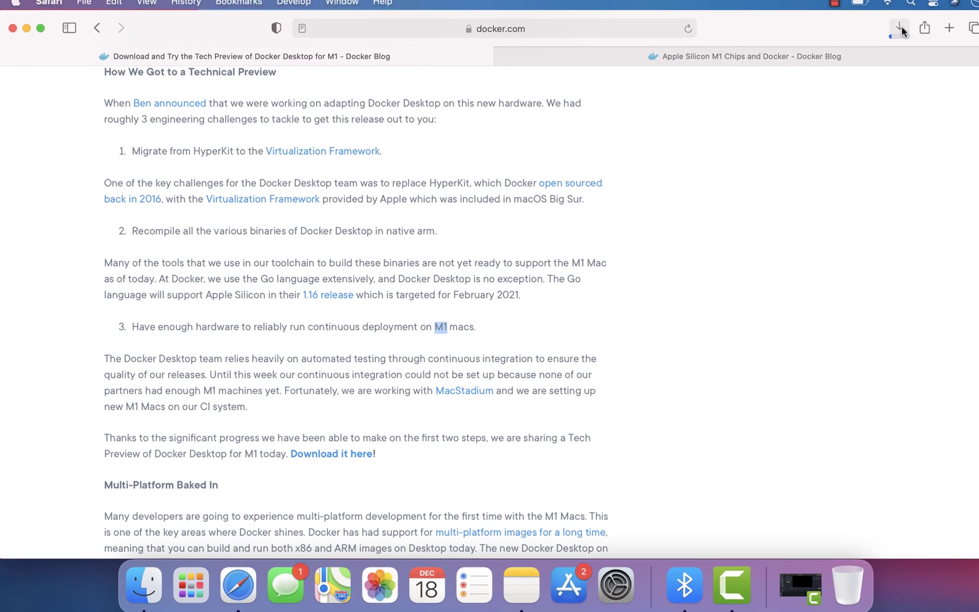
{"action": "left_click", "coordinate": [884, 34]}
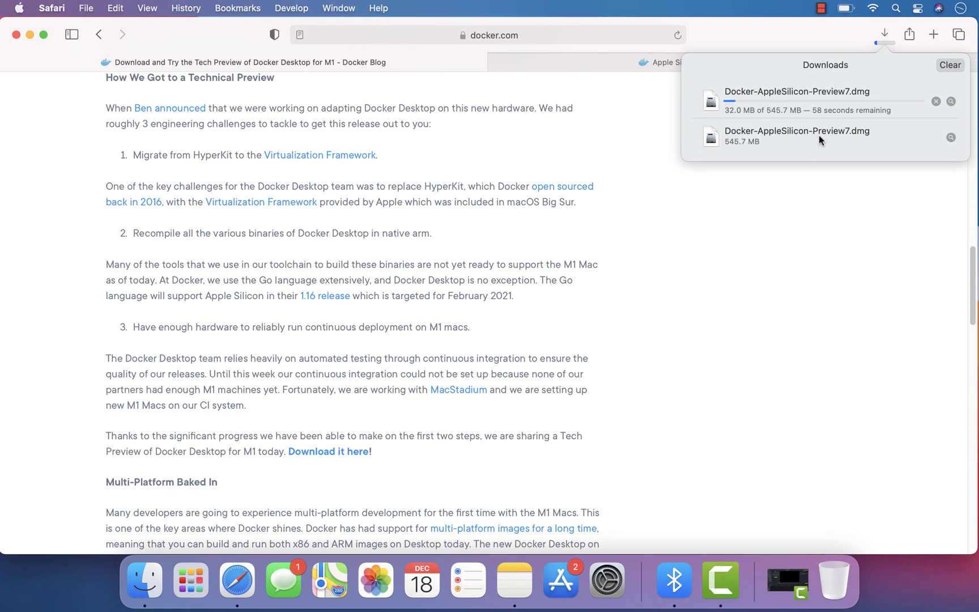
Try to open the older Docker-AppleSilicon-Preview7.dmg in the downloads list and check the reason given for the image.
{"action": "left_click", "coordinate": [750, 144]}
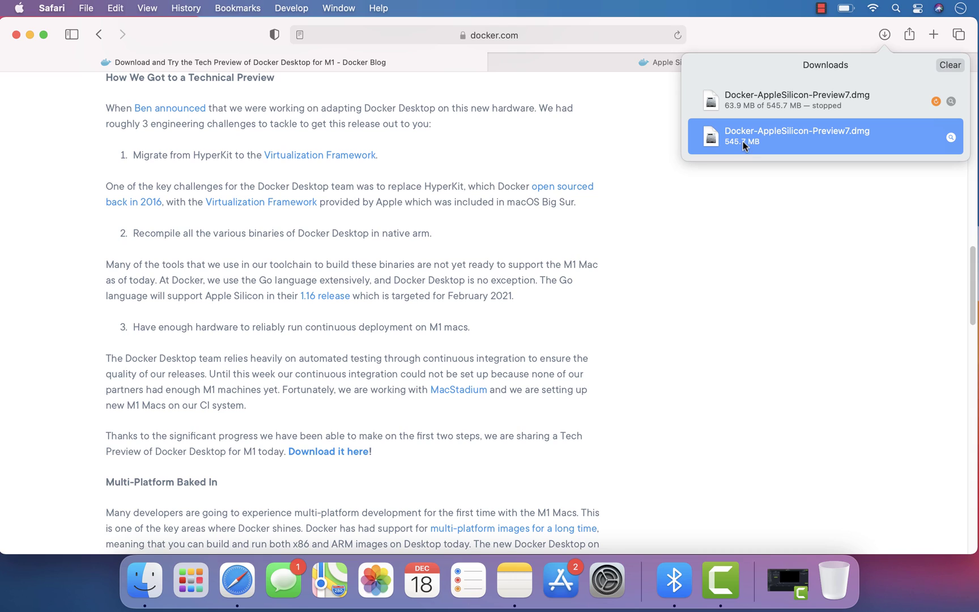
{"action": "double_click", "coordinate": [742, 140]}
{"action": "left_click", "coordinate": [512, 176]}
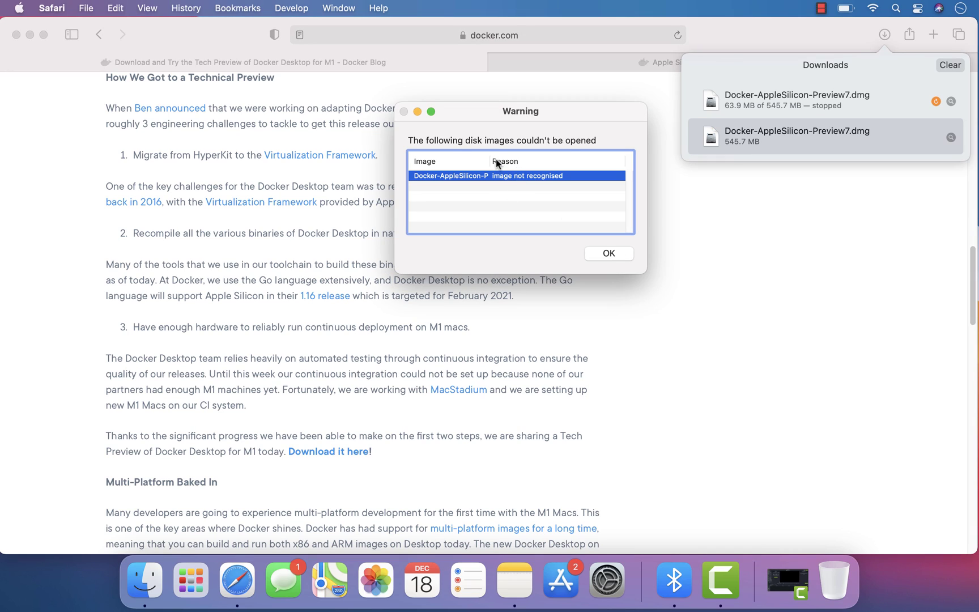
{"action": "left_click_drag", "start_coordinate": [490, 161], "coordinate": [563, 160]}
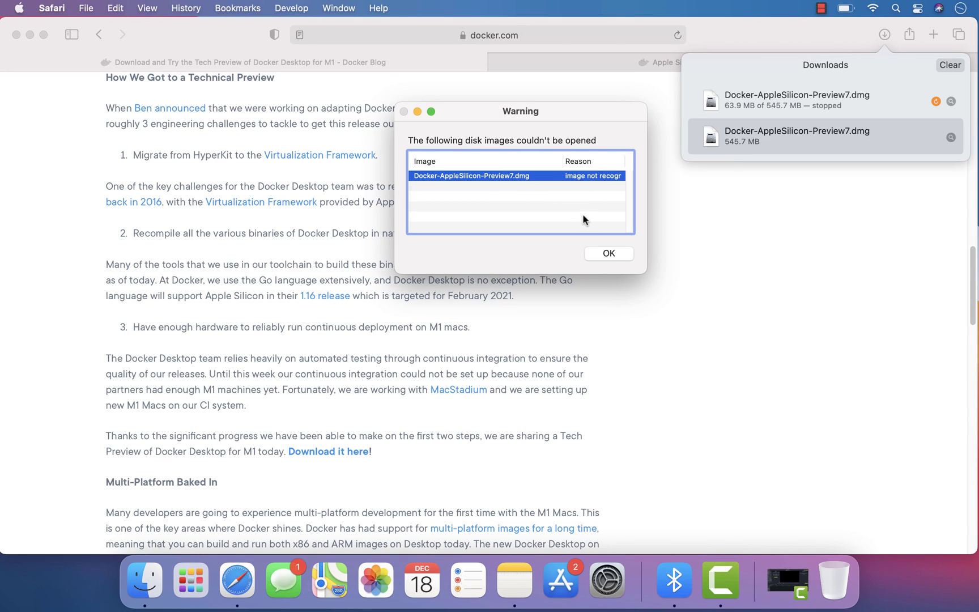
{"action": "left_click", "coordinate": [609, 253]}
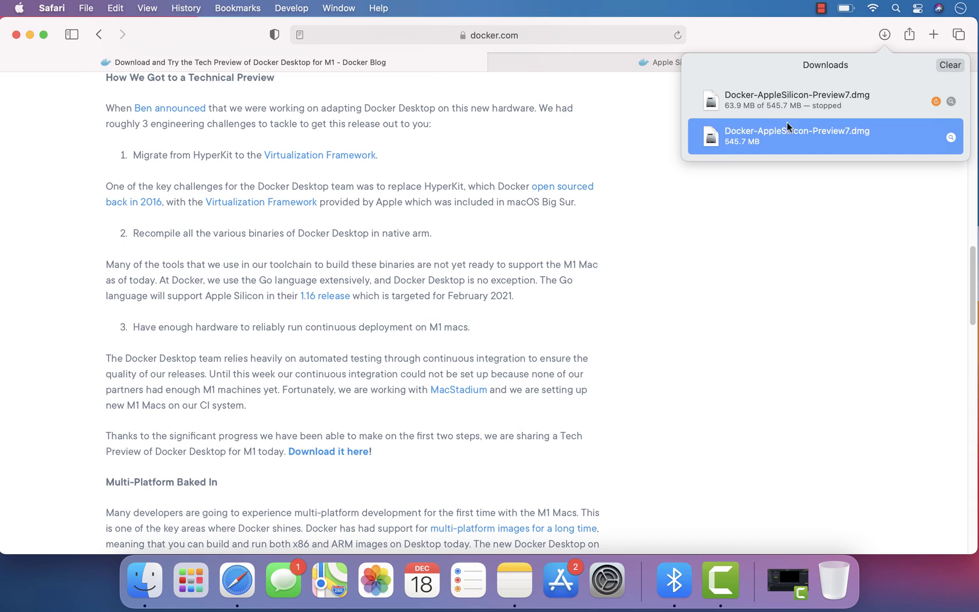
Resume the stopped download of Docker-AppleSilicon-Preview7.dmg and open the completed disk image.
{"action": "left_click", "coordinate": [935, 101]}
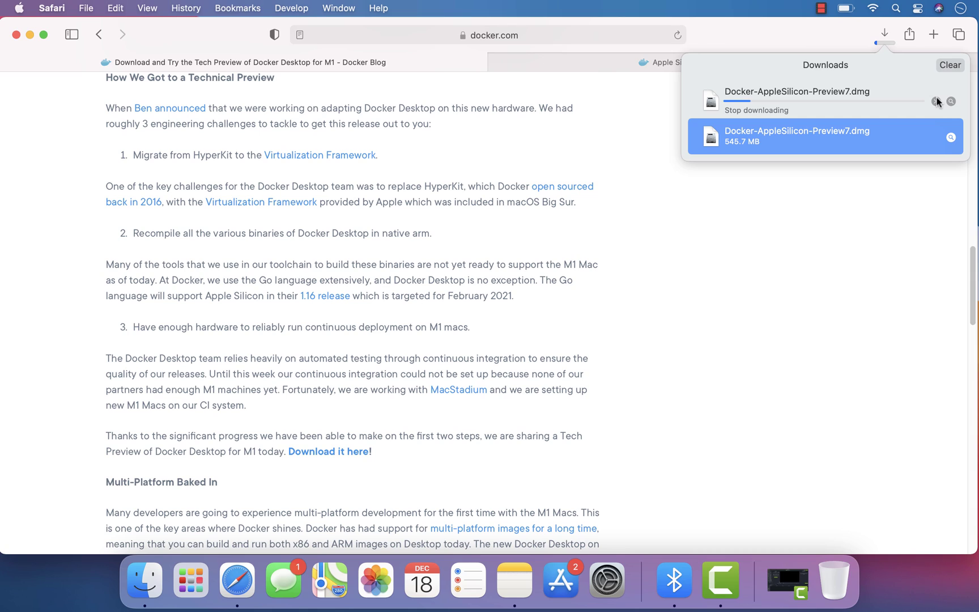
{"action": "key", "text": "super+alt+2"}
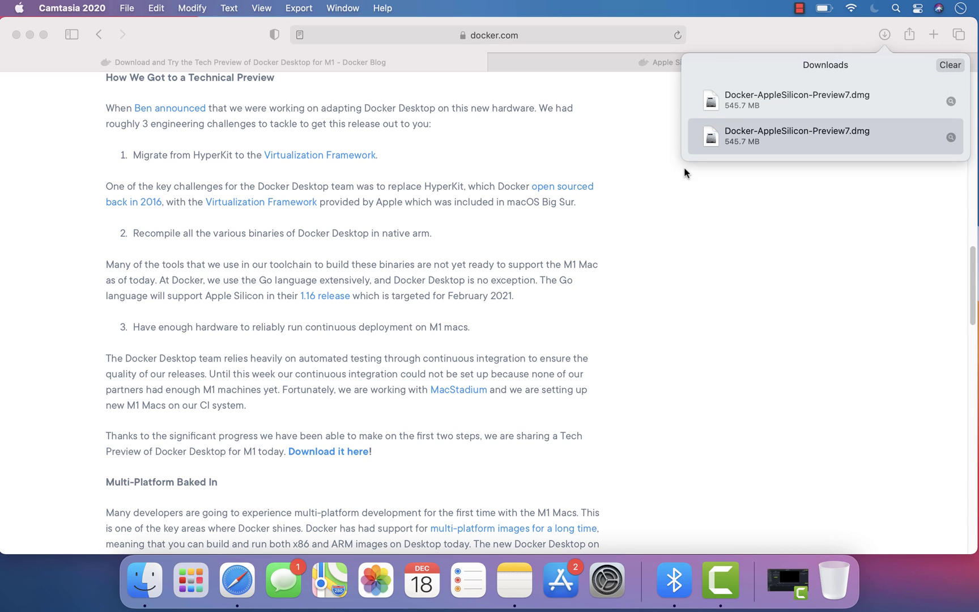
{"action": "double_click", "coordinate": [780, 103]}
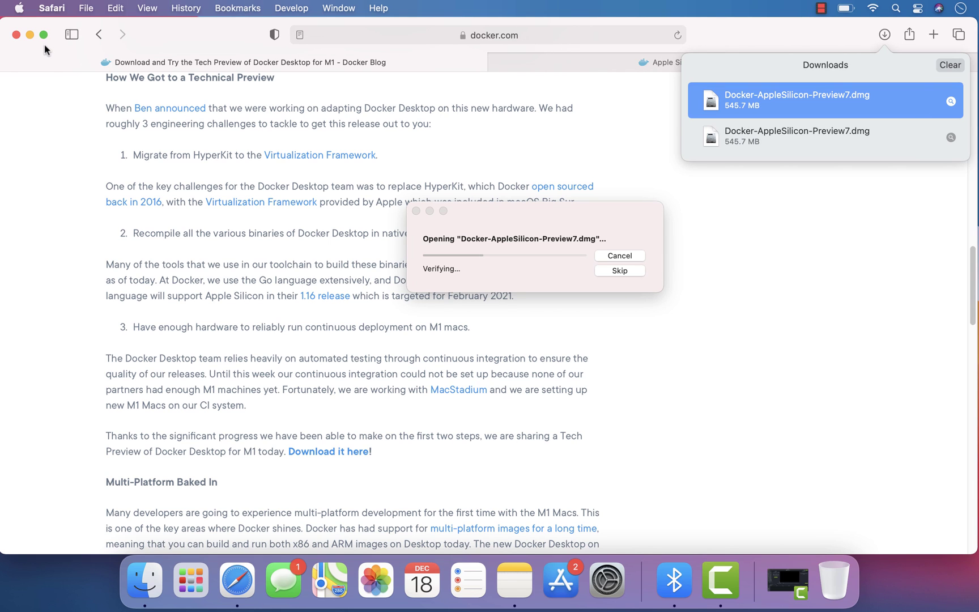
Minimize the browser window and move the Docker installer window to the middle of the desktop.
{"action": "left_click", "coordinate": [31, 34]}
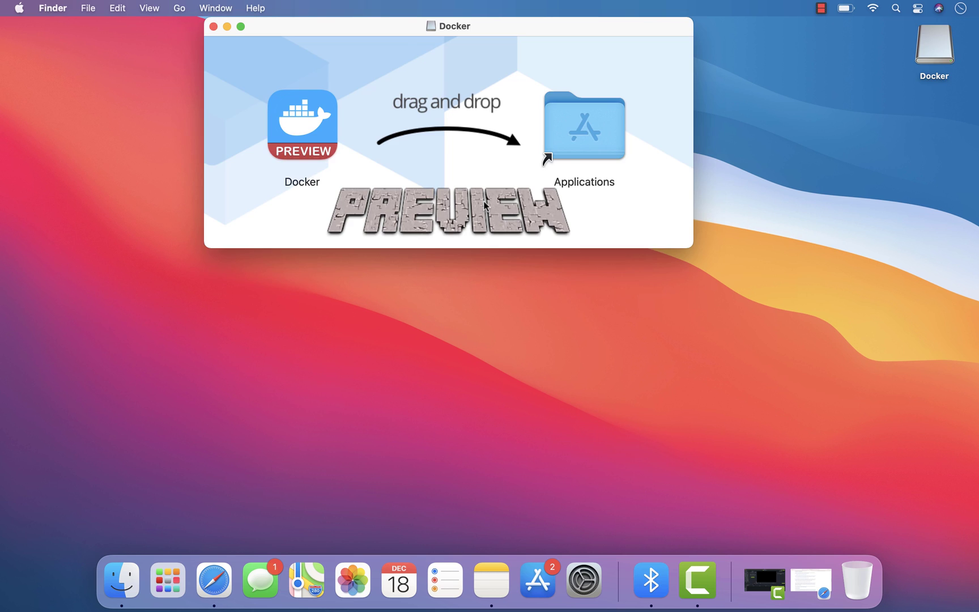
{"action": "left_click_drag", "start_coordinate": [462, 37], "coordinate": [515, 142]}
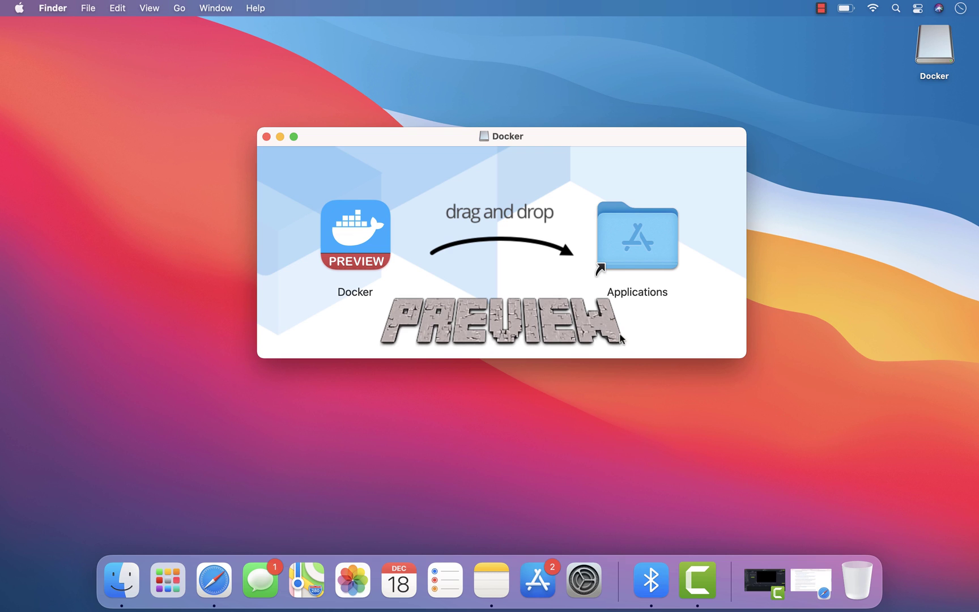
Copy the Docker preview app into the Applications folder and close the installer window.
{"action": "left_click_drag", "start_coordinate": [369, 290], "coordinate": [612, 263]}
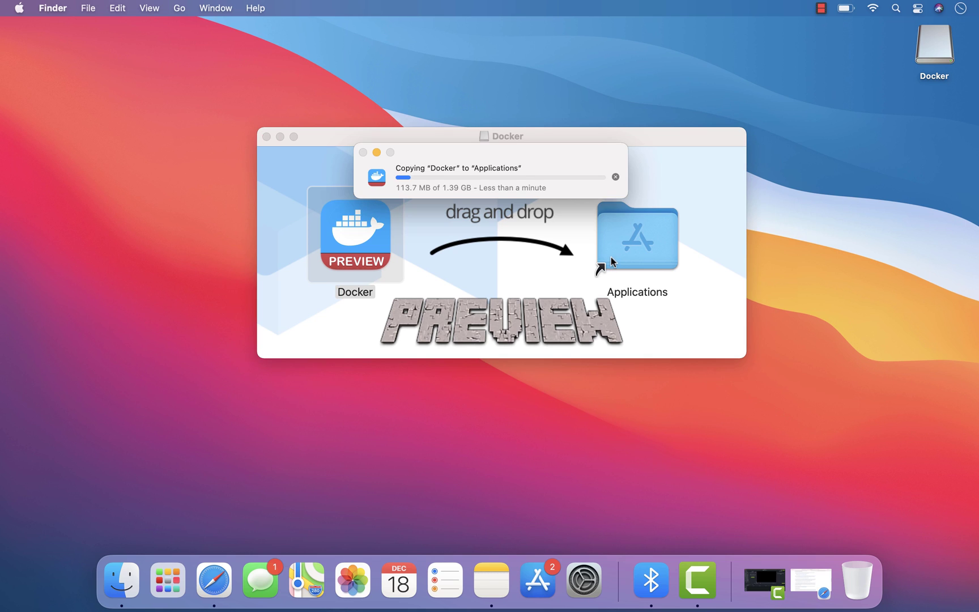
{"action": "left_click_drag", "start_coordinate": [531, 149], "coordinate": [557, 229]}
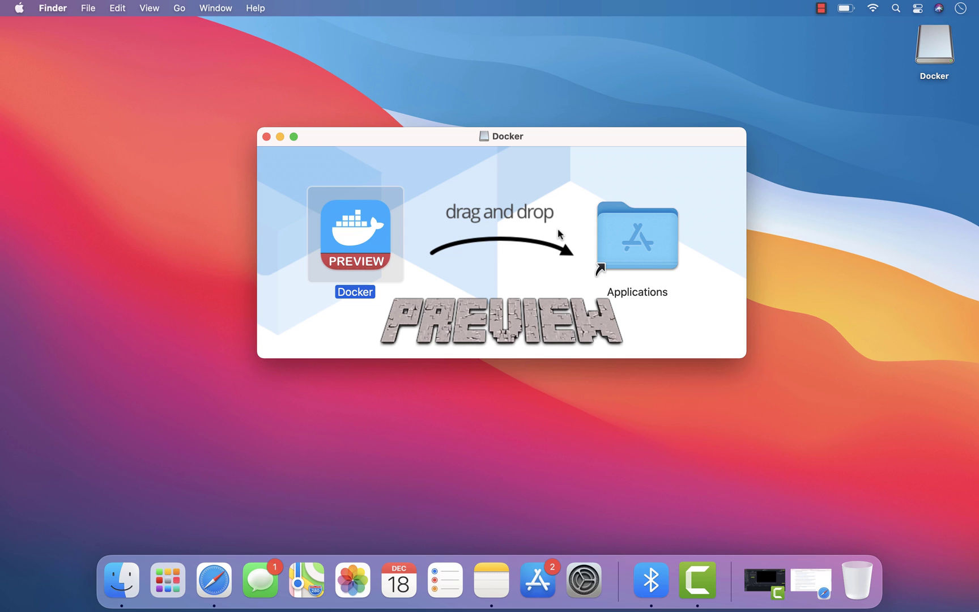
{"action": "left_click", "coordinate": [266, 136]}
Find the installed Docker app with a system search for "docker de", launch it and allow the downloaded app to open.
{"action": "key", "text": "super+space"}
{"action": "type", "text": "docker de"}
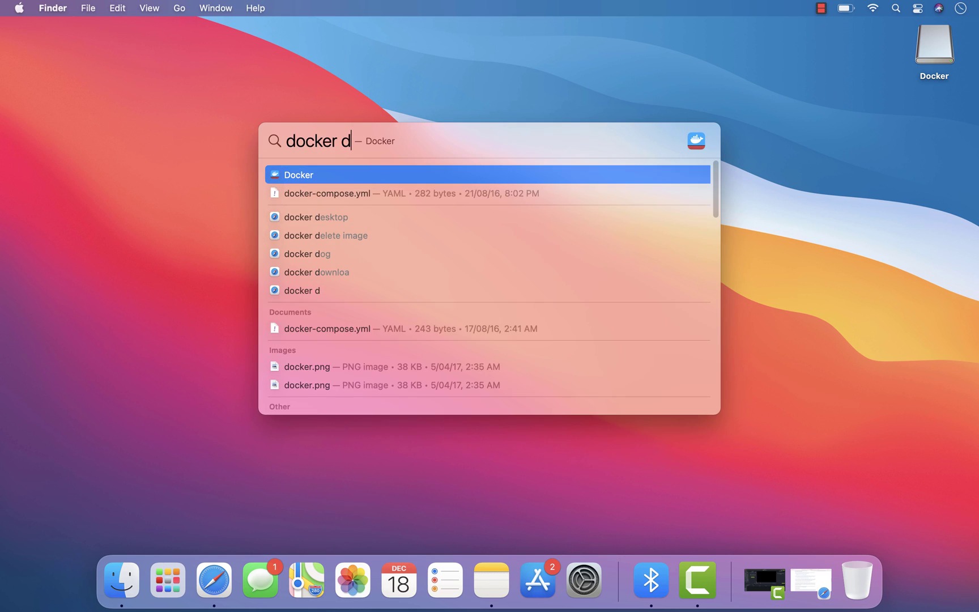
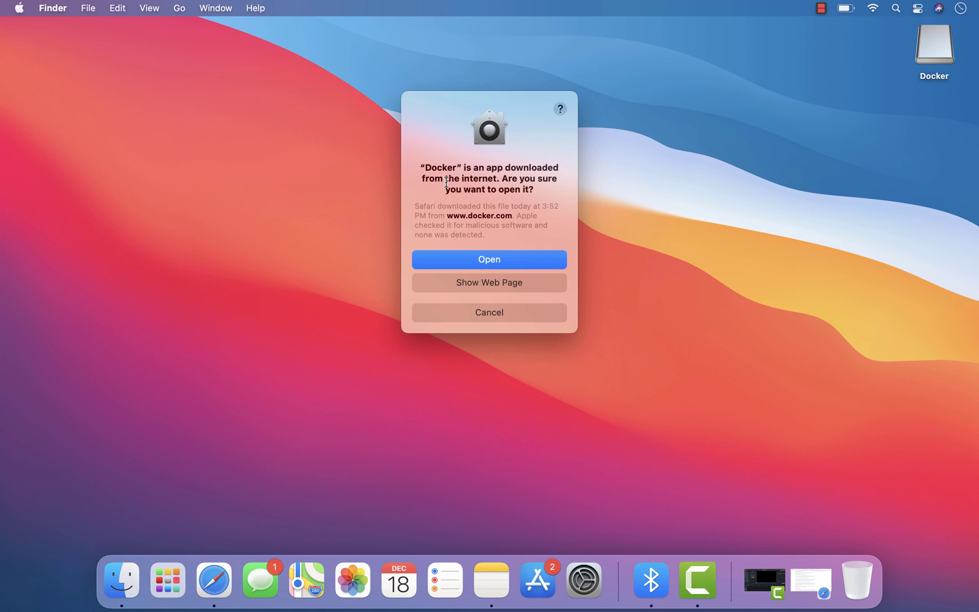
{"action": "left_click", "coordinate": [494, 260]}
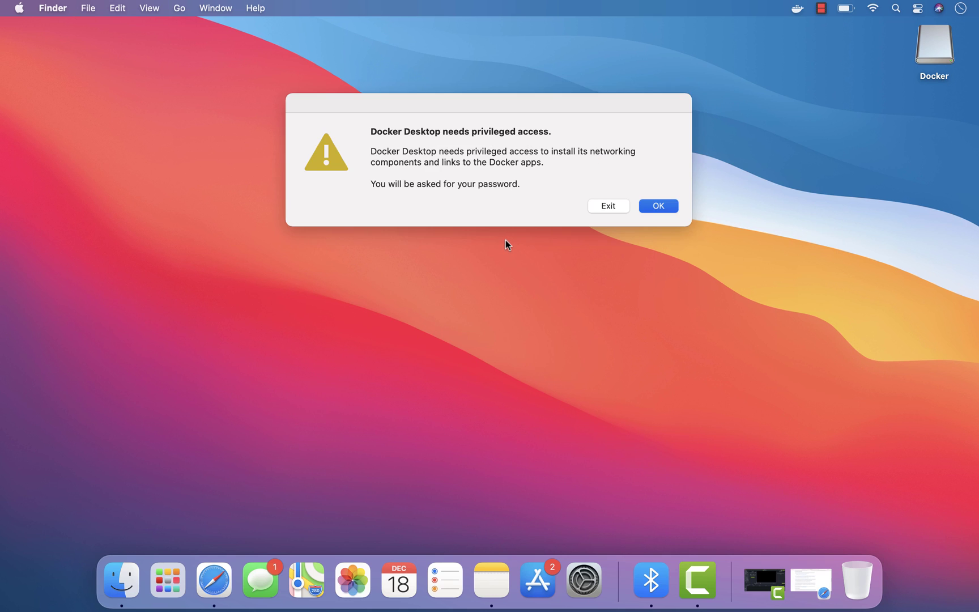
Accept Docker Desktop's privileged access request and install its helper tool by entering the account password.
{"action": "left_click_drag", "start_coordinate": [502, 109], "coordinate": [496, 164]}
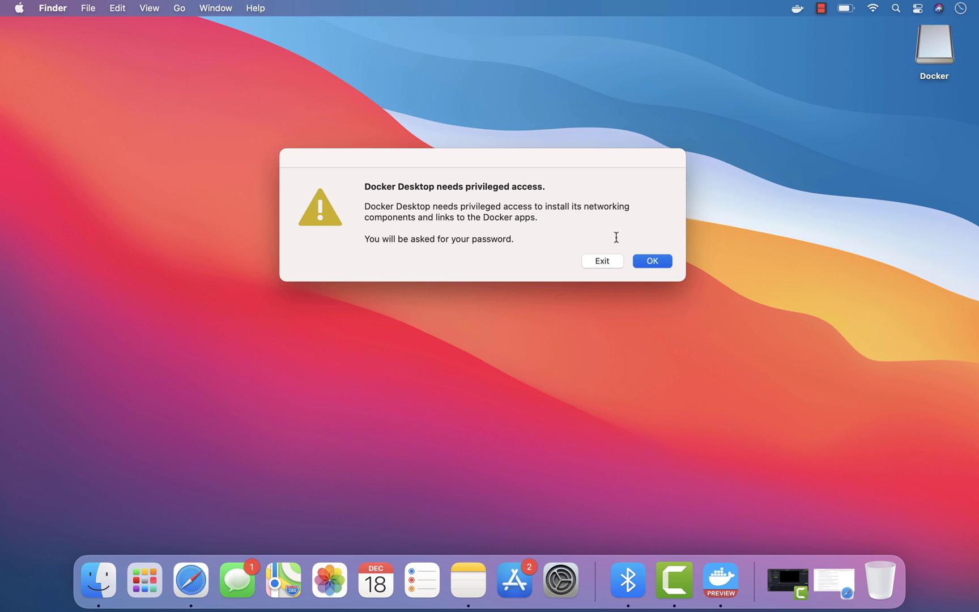
{"action": "left_click", "coordinate": [651, 261]}
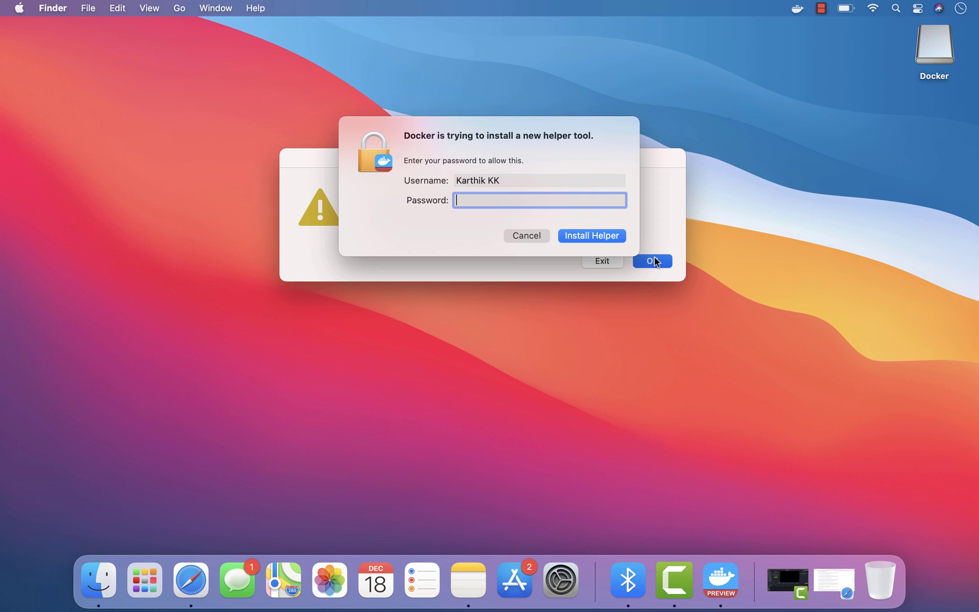
{"action": "type", "text": "•••••••••"}
{"action": "key", "text": "Return"}
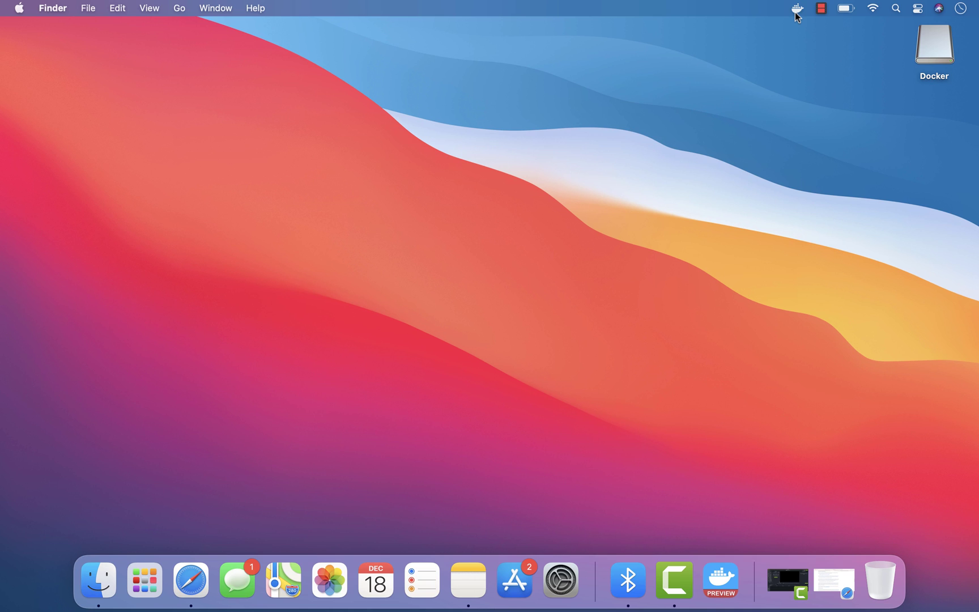
Check Docker's running status, open the Docker Desktop window and move it slightly higher on the desktop.
{"action": "left_click", "coordinate": [797, 9]}
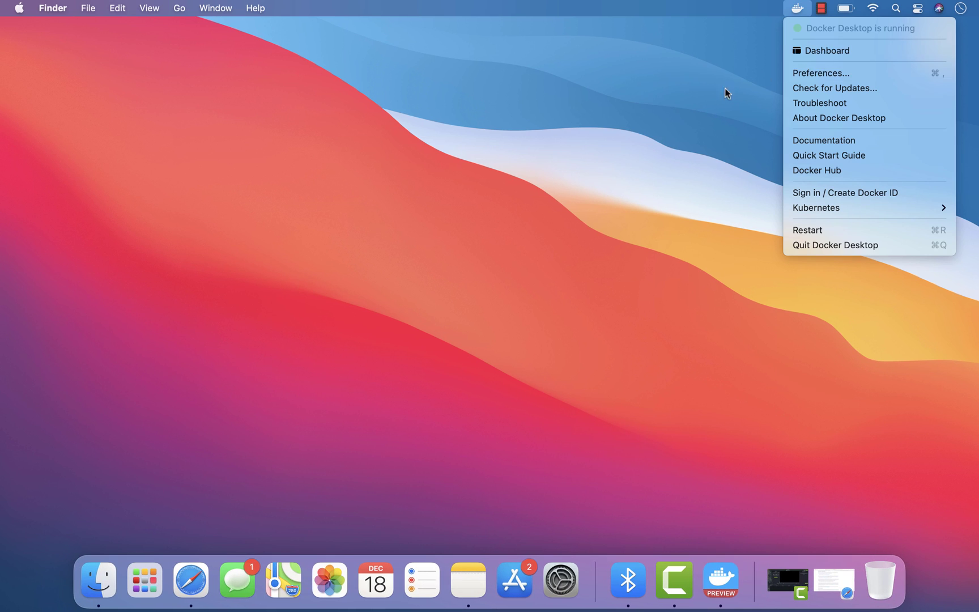
{"action": "left_click", "coordinate": [719, 579]}
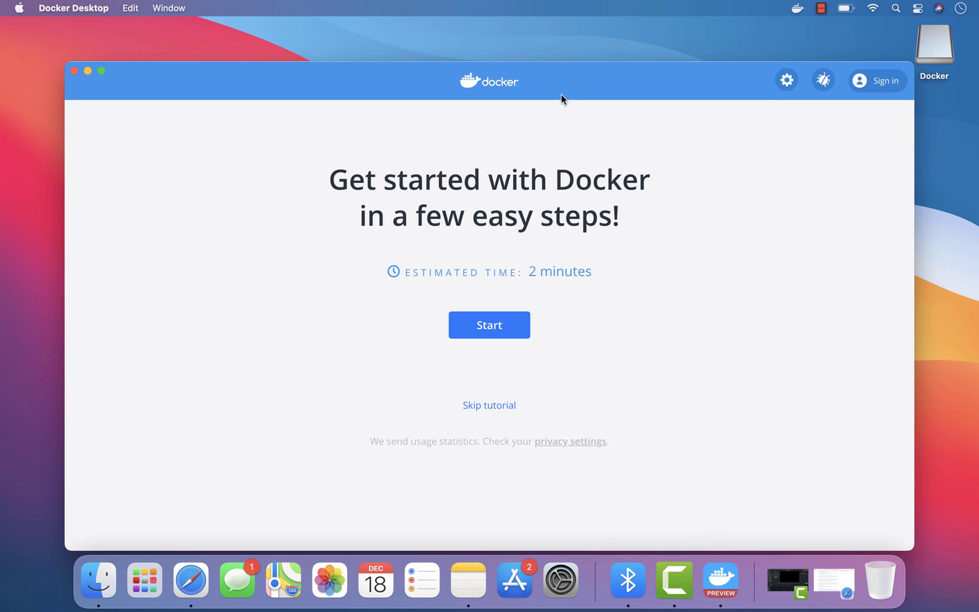
{"action": "left_click_drag", "start_coordinate": [558, 90], "coordinate": [559, 64]}
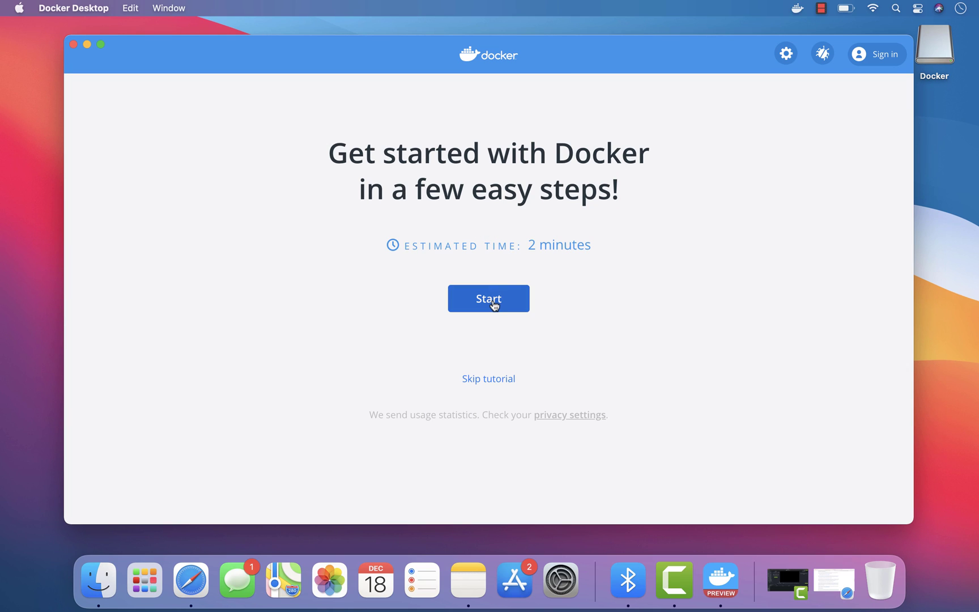
Go through the getting-started tutorial's Clone, Build, Run and Share pages without running their commands, and finish it.
{"action": "left_click", "coordinate": [520, 306]}
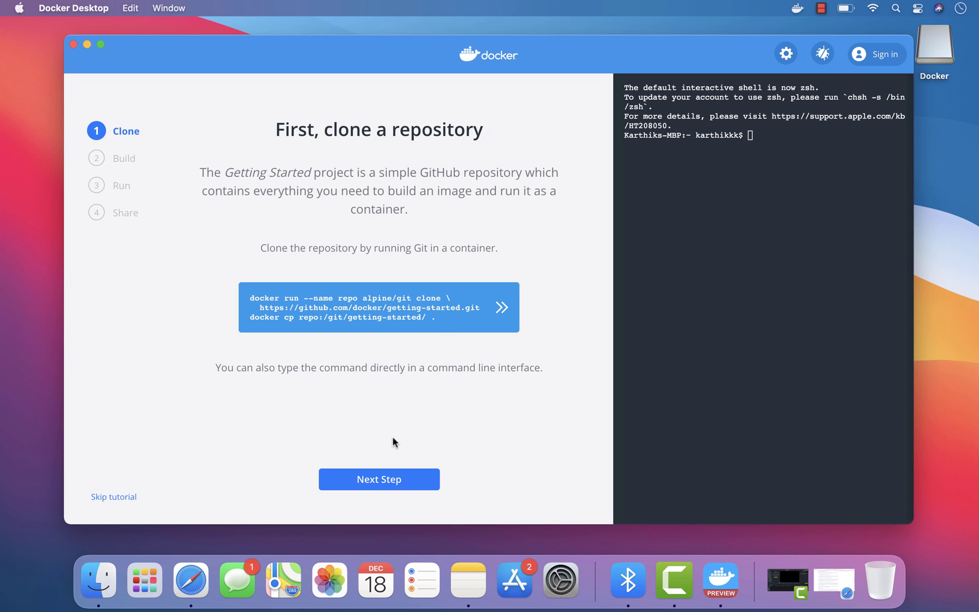
{"action": "left_click", "coordinate": [392, 486]}
{"action": "left_click", "coordinate": [391, 487]}
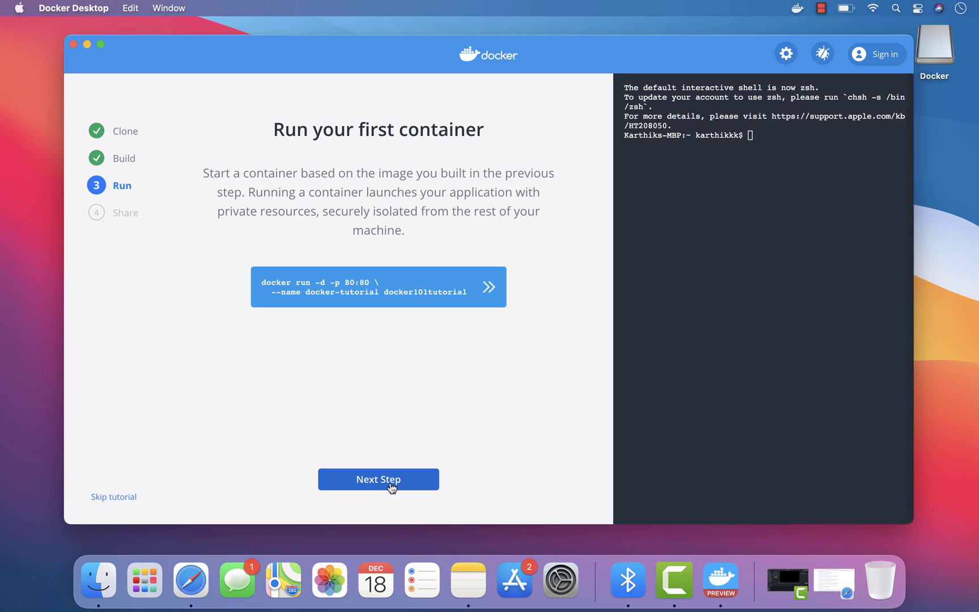
{"action": "left_click", "coordinate": [396, 485]}
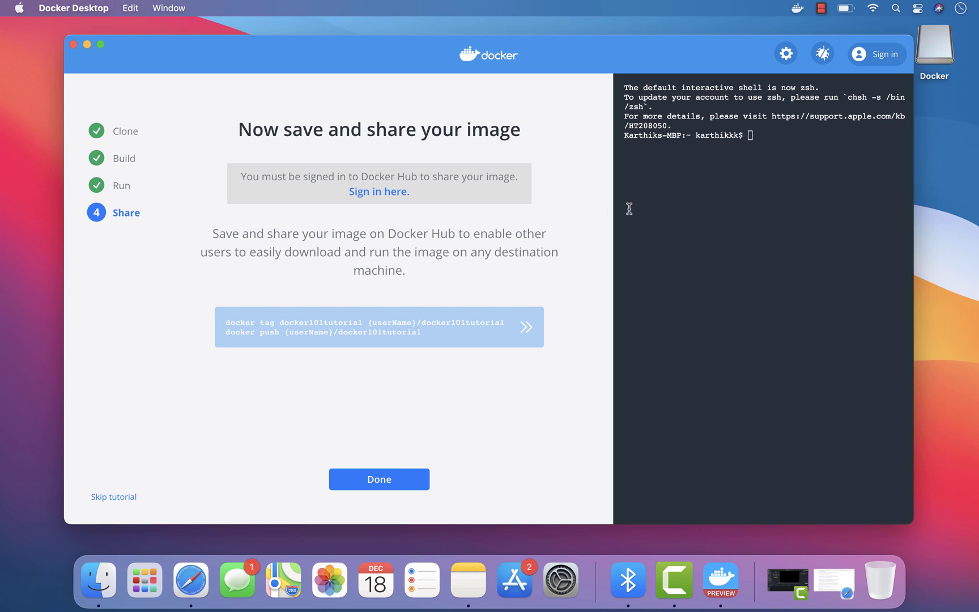
{"action": "left_click", "coordinate": [392, 482]}
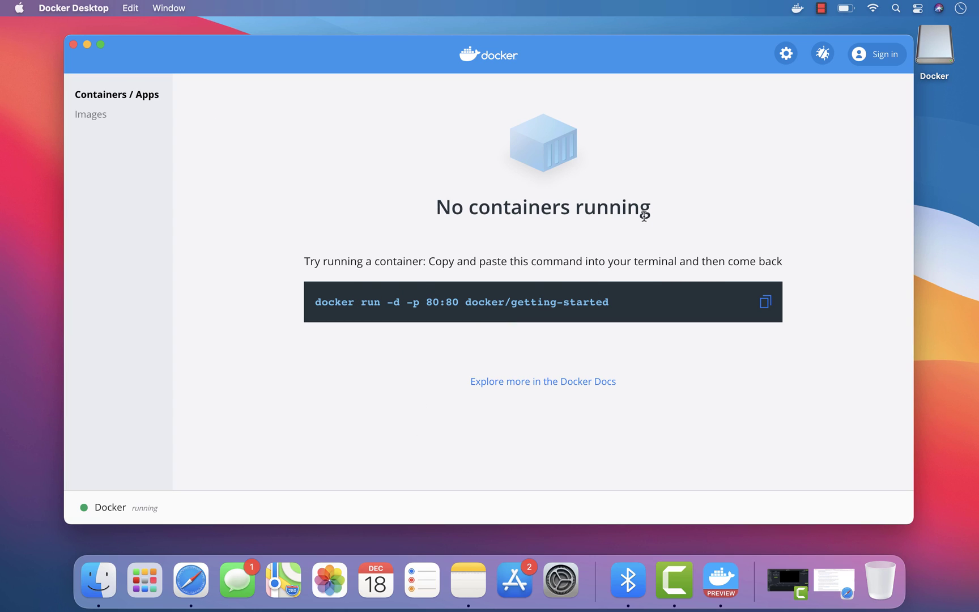
Open Activity Monitor and select the Docker Desktop process in the CPU process list.
{"action": "key", "text": "super+space"}
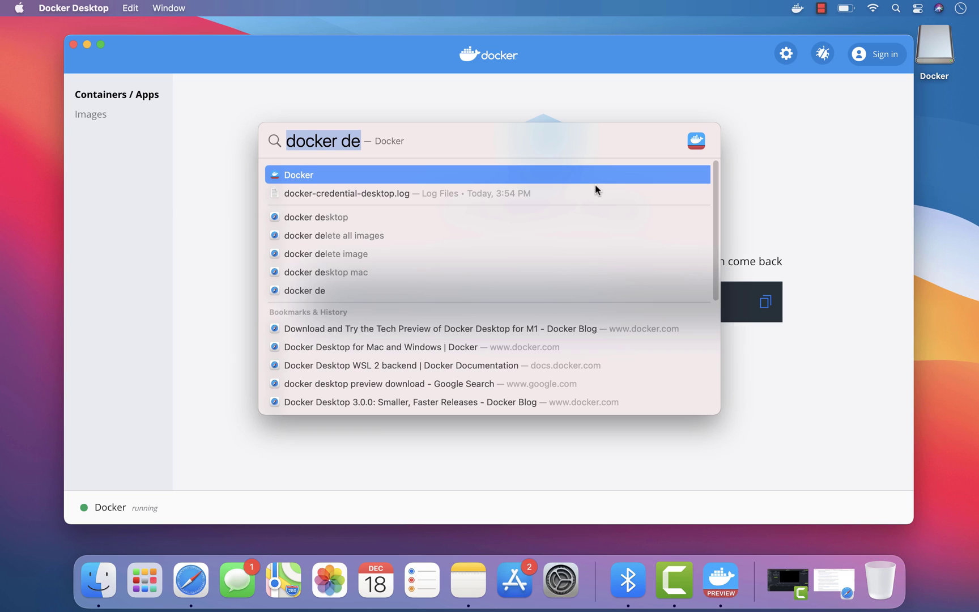
{"action": "type", "text": "ac"}
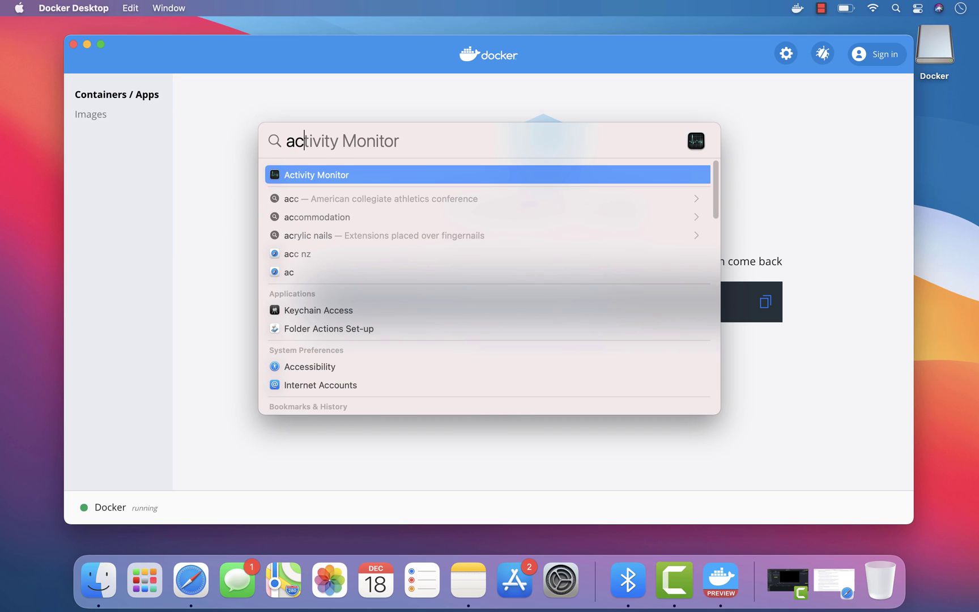
{"action": "key", "text": "Return"}
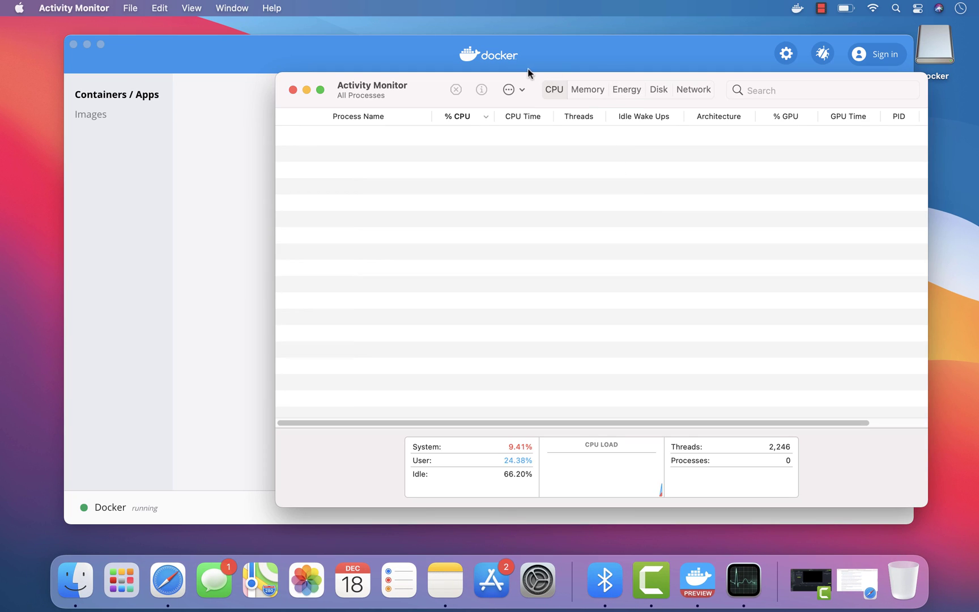
{"action": "left_click", "coordinate": [335, 269]}
{"action": "scroll", "coordinate": [376, 287], "scroll_direction": "down", "scroll_amount": 5}
{"action": "left_click", "coordinate": [356, 295]}
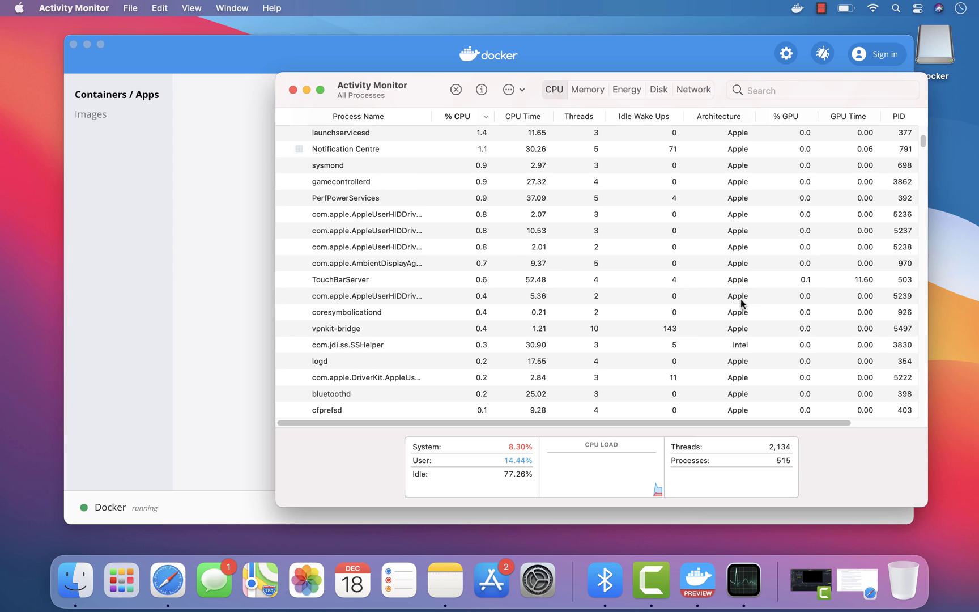
Examine the architecture of Docker Desktop and the other Docker processes in the full process list.
{"action": "scroll", "coordinate": [736, 301], "scroll_direction": "up", "scroll_amount": 5}
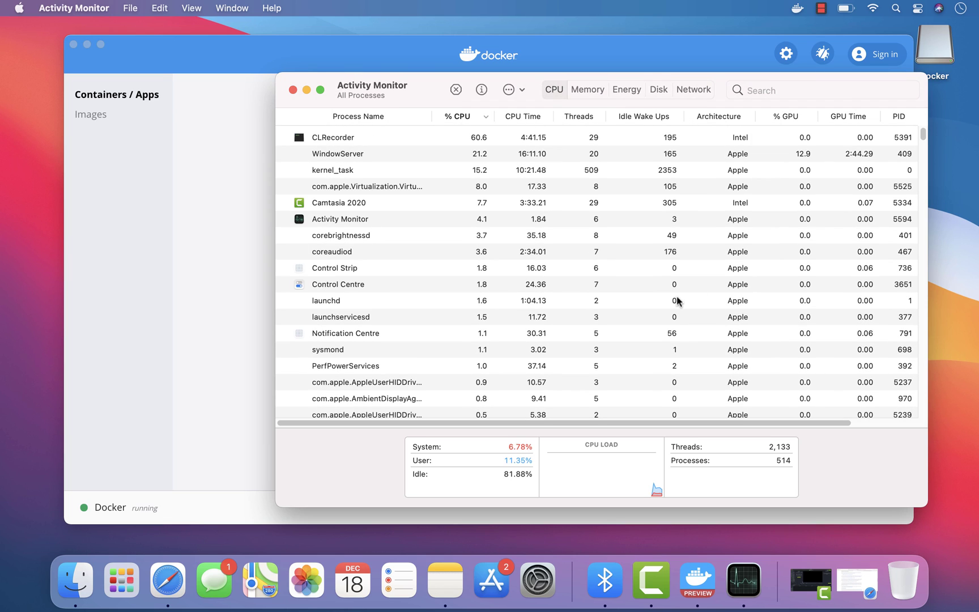
{"action": "scroll", "coordinate": [737, 295], "scroll_direction": "down", "scroll_amount": 6}
{"action": "scroll", "coordinate": [545, 301], "scroll_direction": "down", "scroll_amount": 8}
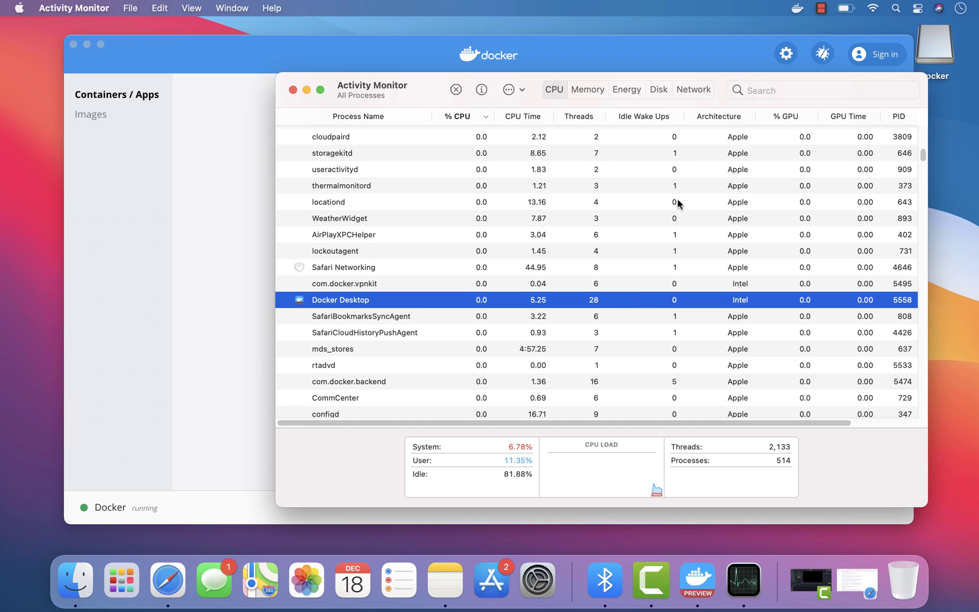
{"action": "scroll", "coordinate": [715, 297], "scroll_direction": "down", "scroll_amount": 15}
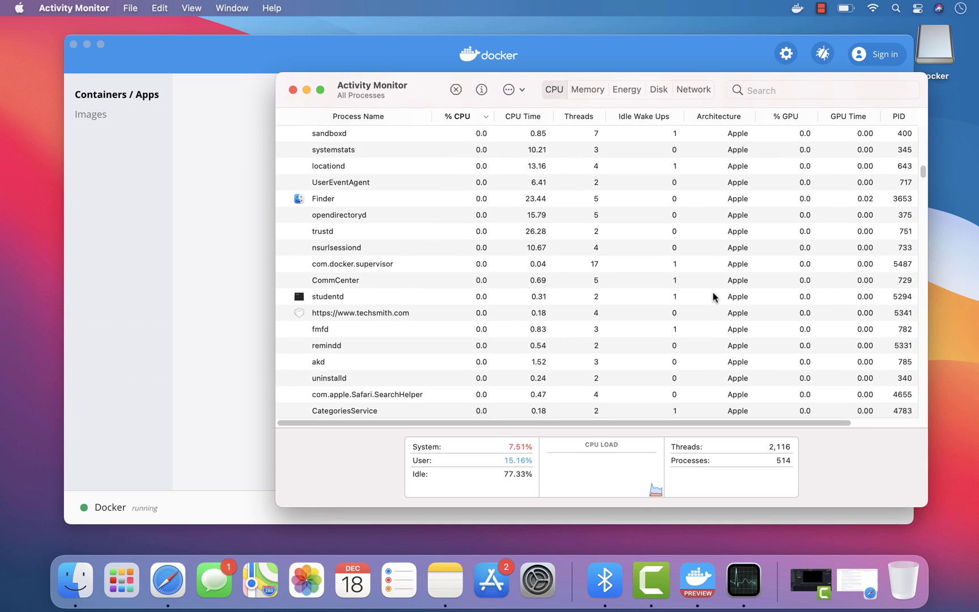
{"action": "scroll", "coordinate": [713, 295], "scroll_direction": "up", "scroll_amount": 12}
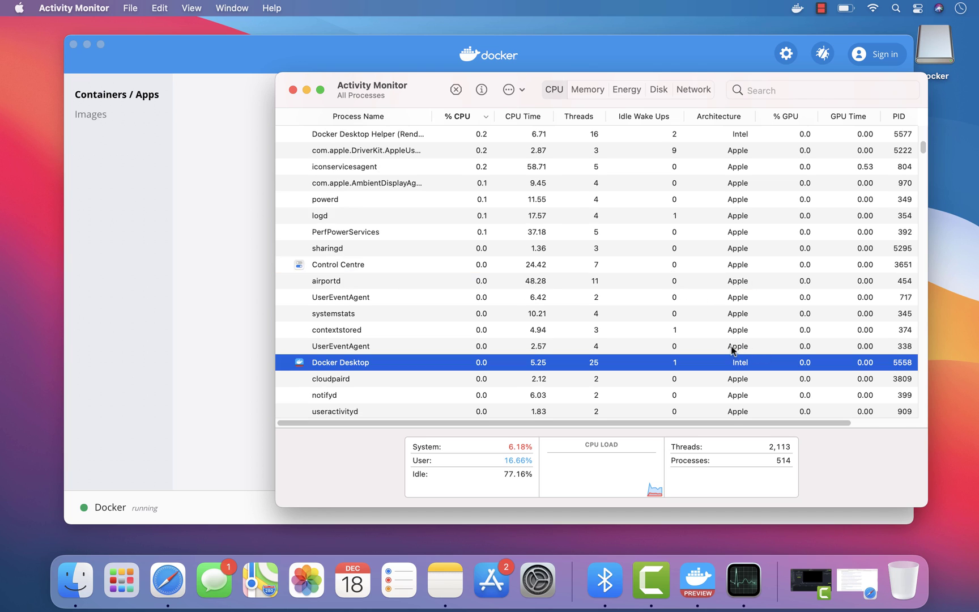
{"action": "scroll", "coordinate": [729, 346], "scroll_direction": "down", "scroll_amount": 5}
{"action": "scroll", "coordinate": [625, 258], "scroll_direction": "down", "scroll_amount": 10}
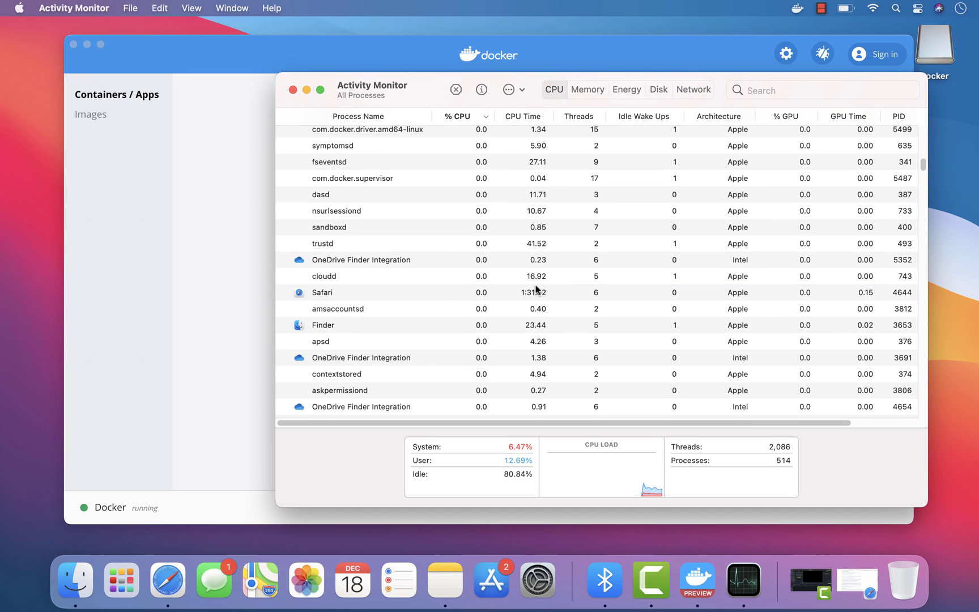
{"action": "scroll", "coordinate": [535, 289], "scroll_direction": "down", "scroll_amount": 15}
{"action": "scroll", "coordinate": [539, 283], "scroll_direction": "up", "scroll_amount": 10}
{"action": "left_click", "coordinate": [728, 390]}
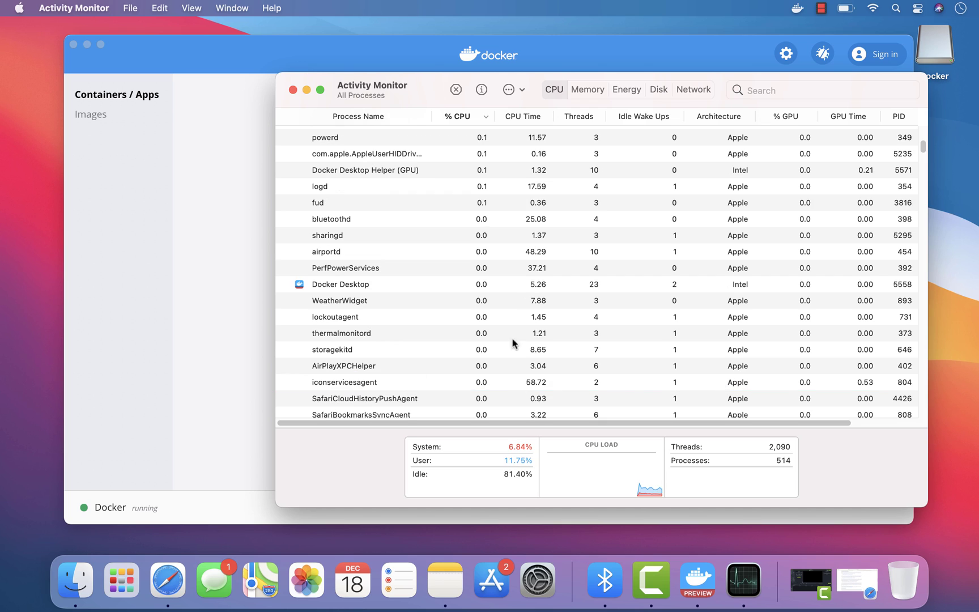
{"action": "scroll", "coordinate": [501, 348], "scroll_direction": "down", "scroll_amount": 10}
{"action": "scroll", "coordinate": [426, 328], "scroll_direction": "up", "scroll_amount": 8}
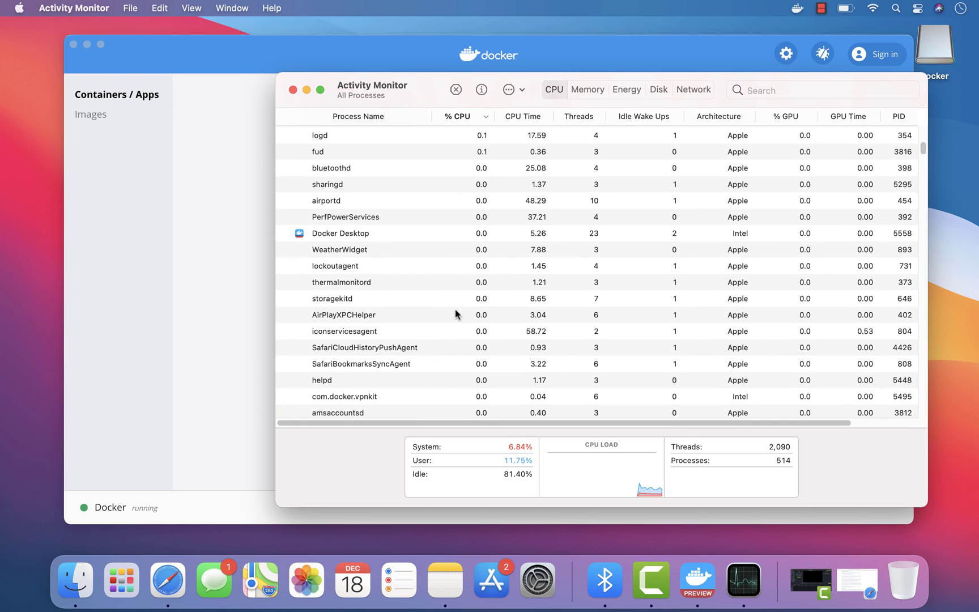
{"action": "left_click", "coordinate": [374, 237]}
Bring the Docker Desktop window forward and shift it slightly, and return to Activity Monitor to look for further Docker processes.
{"action": "left_click", "coordinate": [520, 52]}
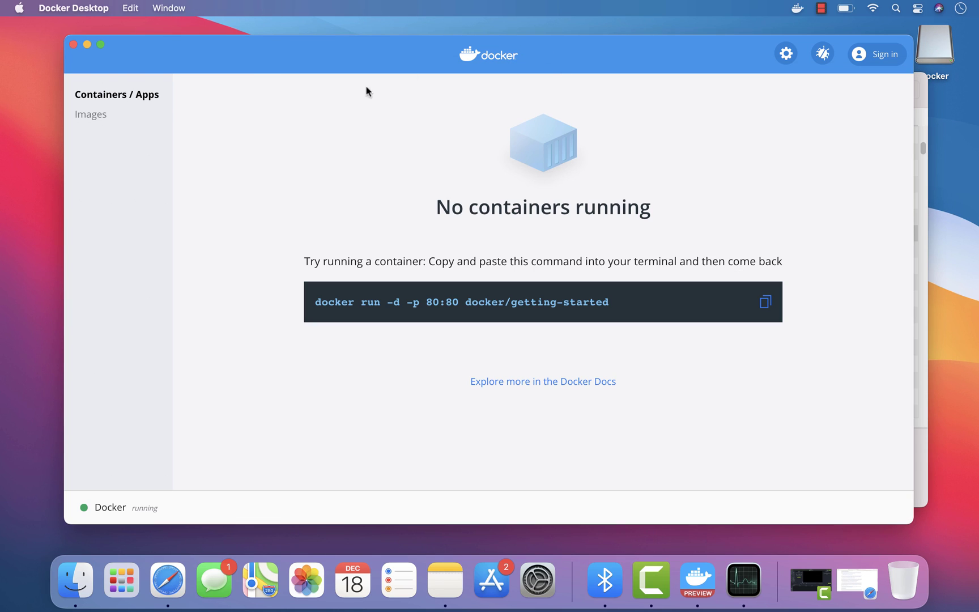
{"action": "left_click_drag", "start_coordinate": [518, 57], "coordinate": [537, 63]}
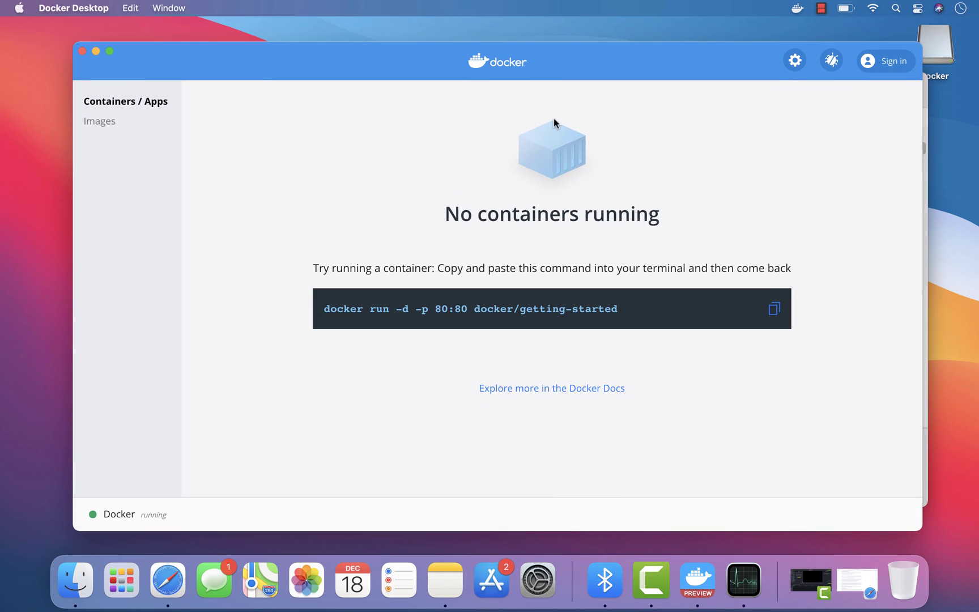
{"action": "key", "text": "super+Tab"}
{"action": "scroll", "coordinate": [436, 315], "scroll_direction": "down", "scroll_amount": 15}
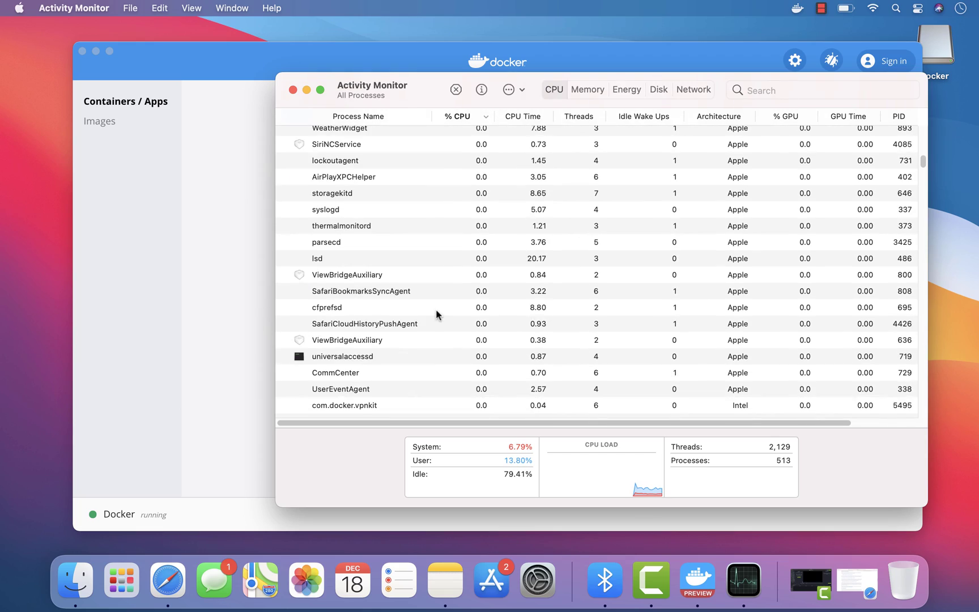
{"action": "scroll", "coordinate": [436, 314], "scroll_direction": "down", "scroll_amount": 5}
{"action": "scroll", "coordinate": [437, 313], "scroll_direction": "up", "scroll_amount": 8}
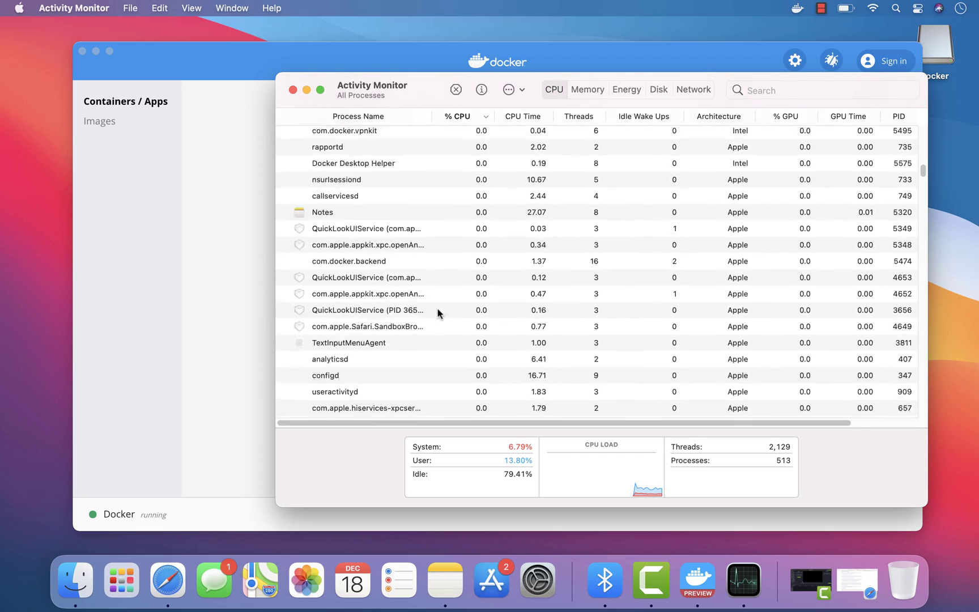
{"action": "scroll", "coordinate": [436, 313], "scroll_direction": "up", "scroll_amount": 10}
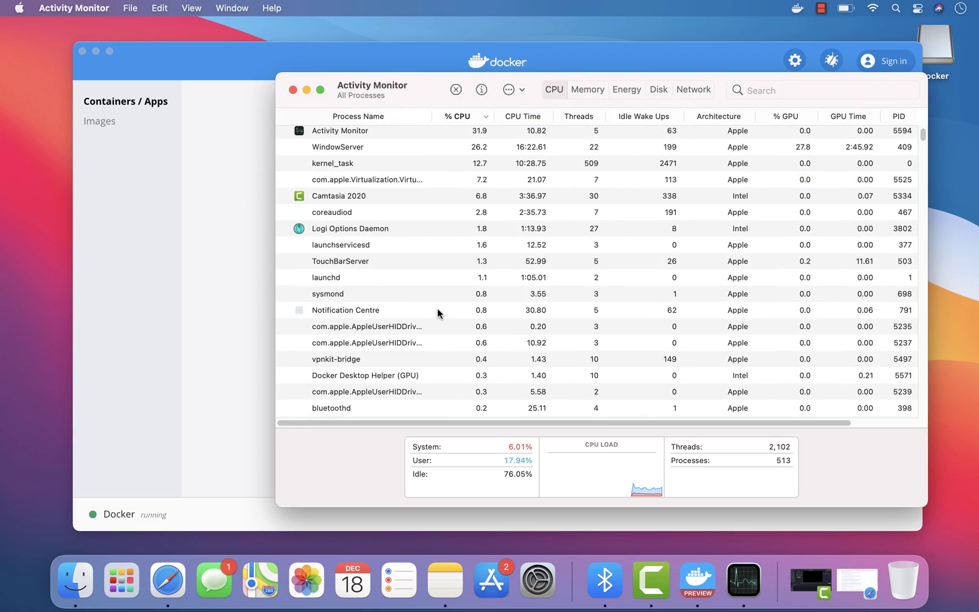
{"action": "scroll", "coordinate": [384, 314], "scroll_direction": "down", "scroll_amount": 15}
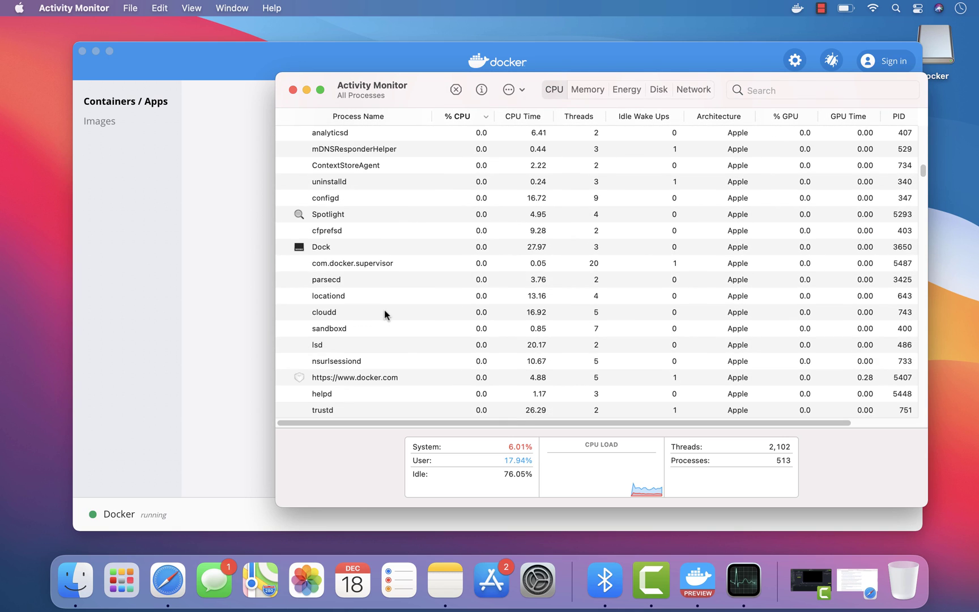
Filter the process list by "docker" and compare the architecture of the matching processes.
{"action": "key", "text": "super+f"}
{"action": "type", "text": "docker"}
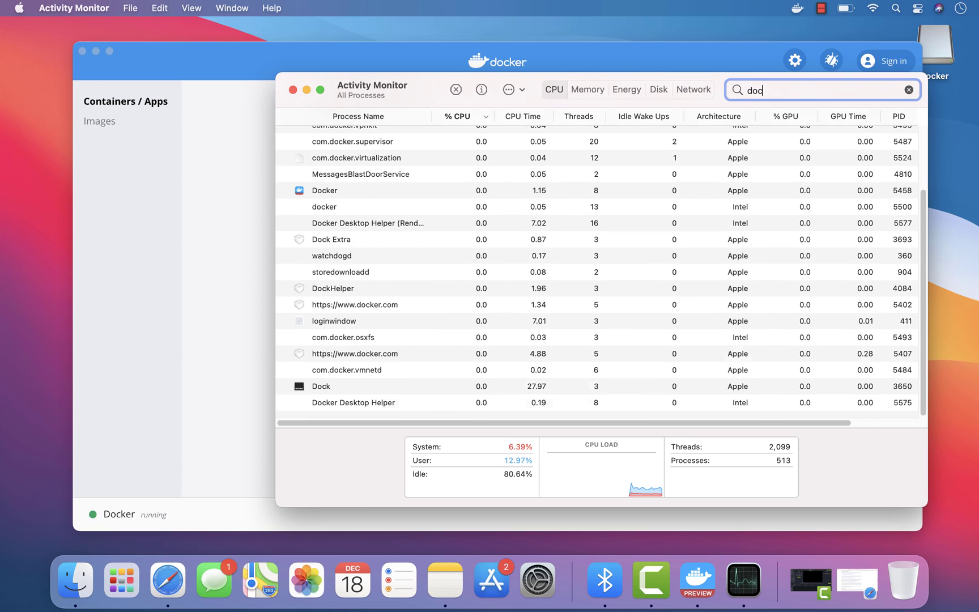
{"action": "left_click", "coordinate": [394, 253]}
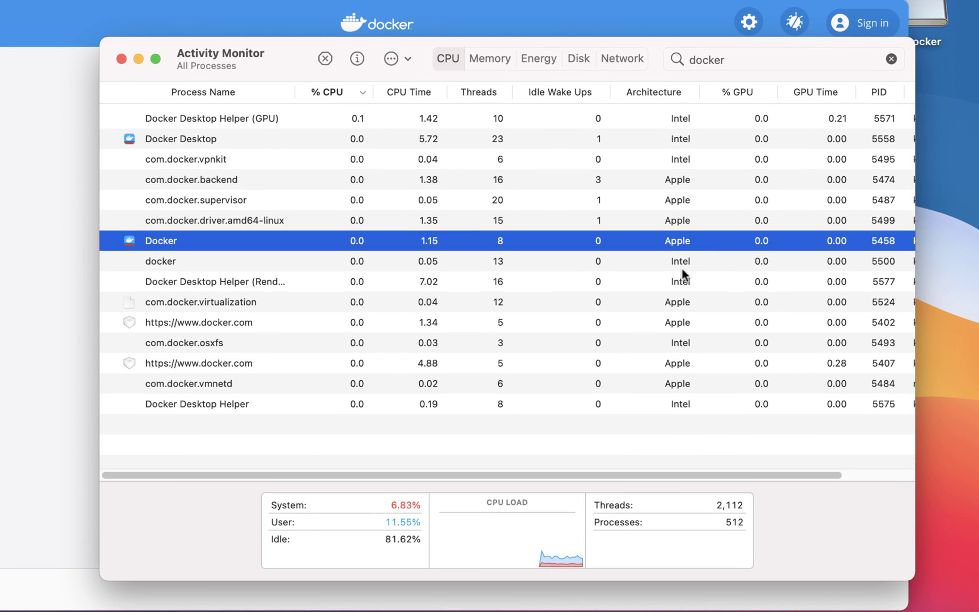
{"action": "left_click", "coordinate": [329, 201]}
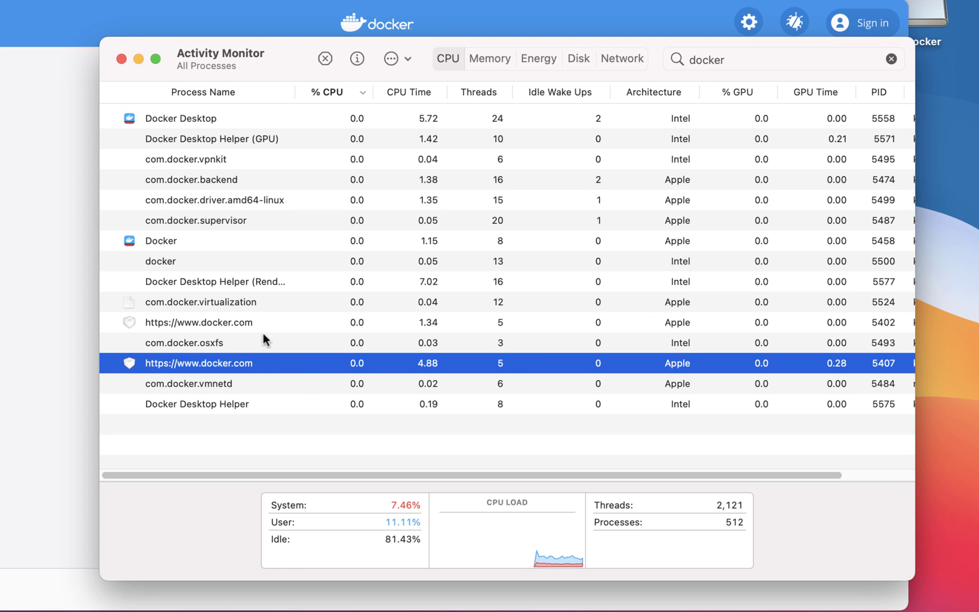
Check the architecture of the com.docker.virtualization process and close Activity Monitor.
{"action": "left_click", "coordinate": [256, 301]}
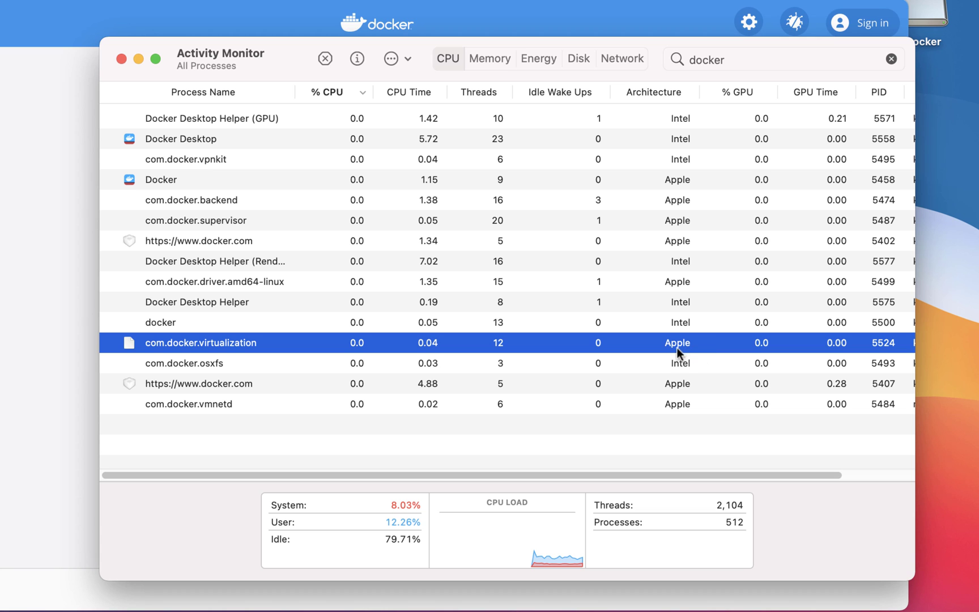
{"action": "left_click", "coordinate": [121, 59]}
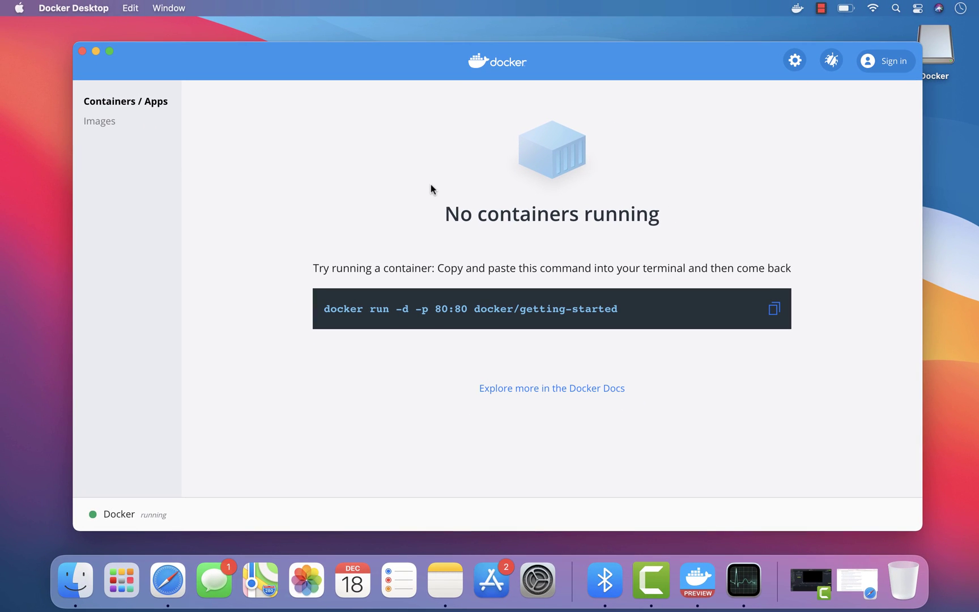
Open Terminal, place its window over Docker Desktop, and run the docker command without arguments.
{"action": "key", "text": "super+space"}
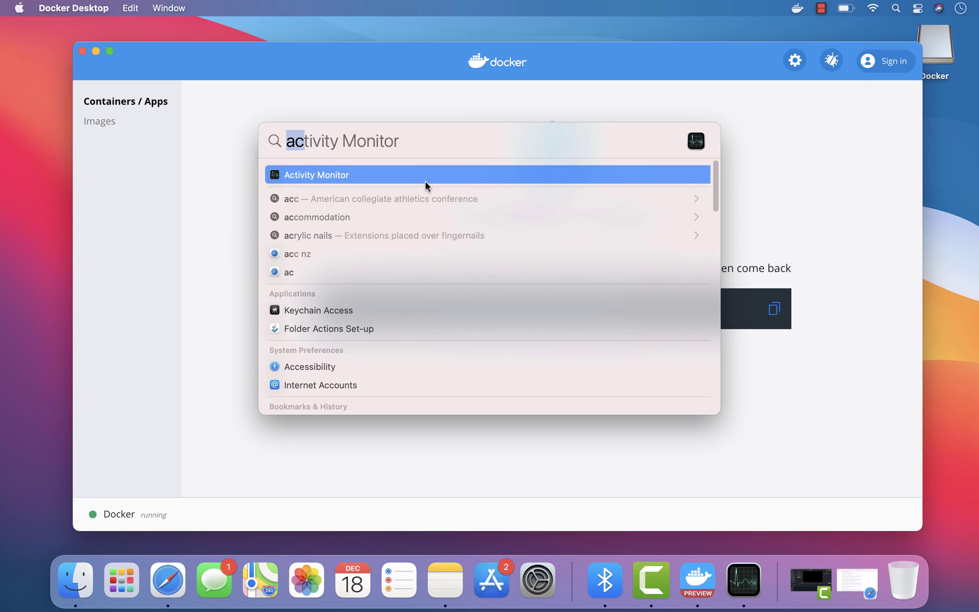
{"action": "type", "text": "i"}
{"action": "key", "text": "BackSpace"}
{"action": "type", "text": "termi"}
{"action": "key", "text": "Return"}
{"action": "left_click_drag", "start_coordinate": [253, 313], "coordinate": [573, 192]}
{"action": "type", "text": "do"}
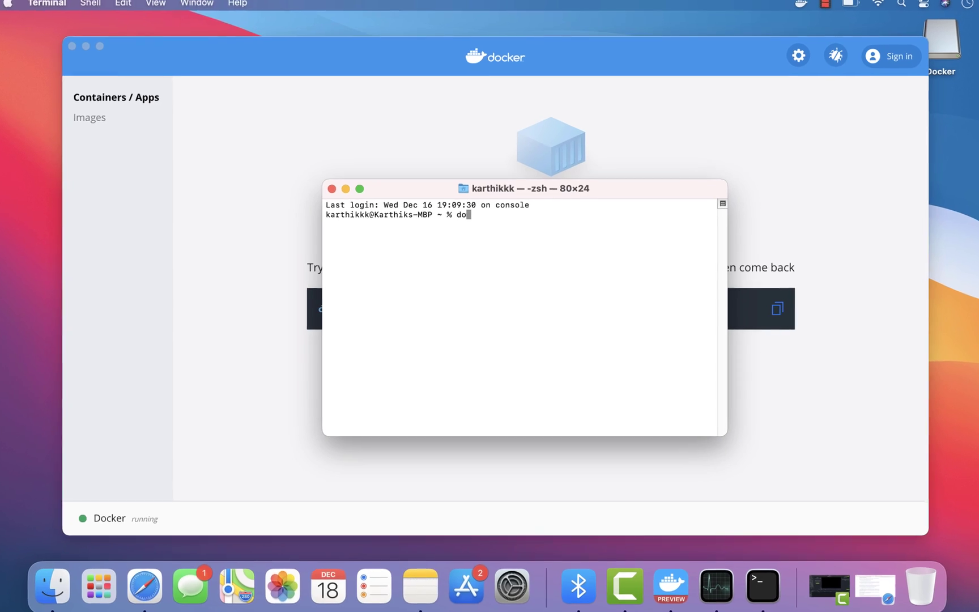
{"action": "type", "text": "cker"}
{"action": "key", "text": "Return"}
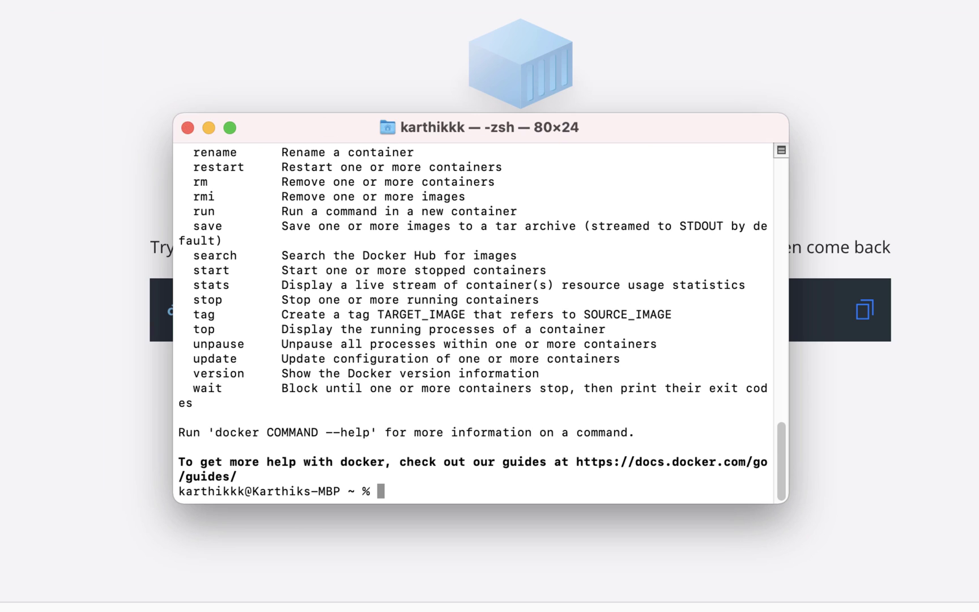
Review the docker usage text from its beginning and list the local images with docker images.
{"action": "scroll", "coordinate": [482, 267], "scroll_direction": "up", "scroll_amount": 15}
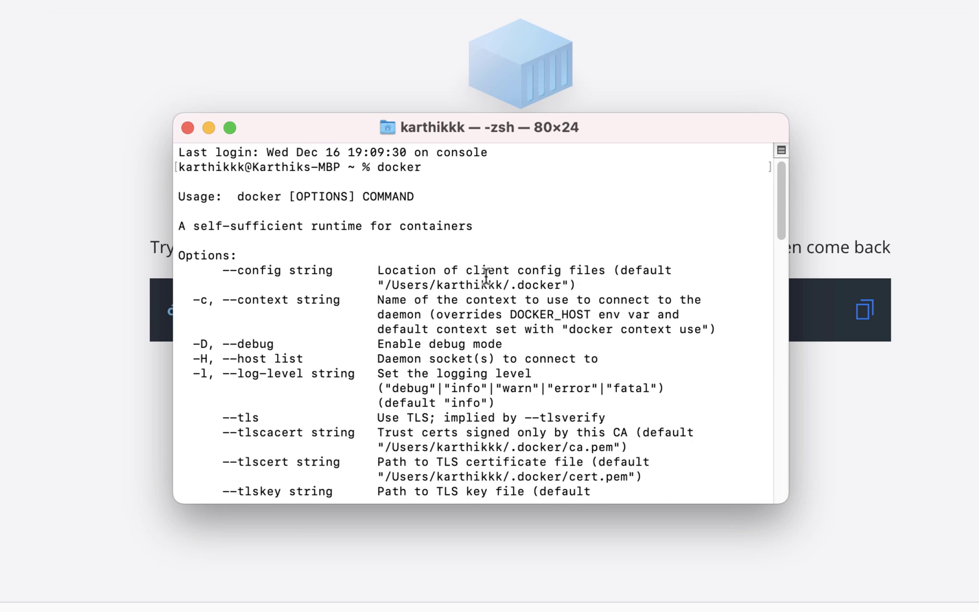
{"action": "scroll", "coordinate": [486, 277], "scroll_direction": "down", "scroll_amount": 15}
{"action": "type", "text": "docker "}
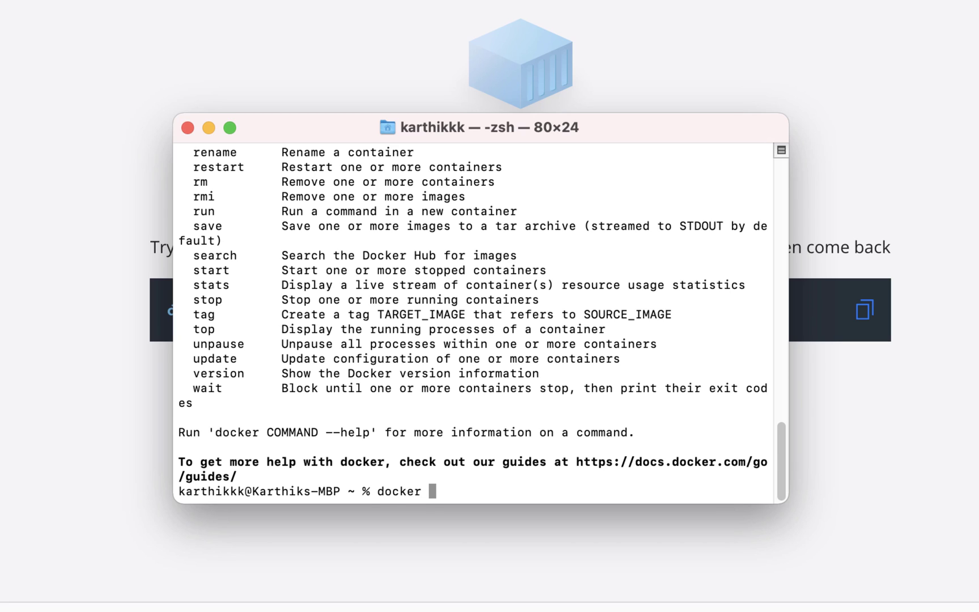
{"action": "type", "text": "images"}
{"action": "key", "text": "Return"}
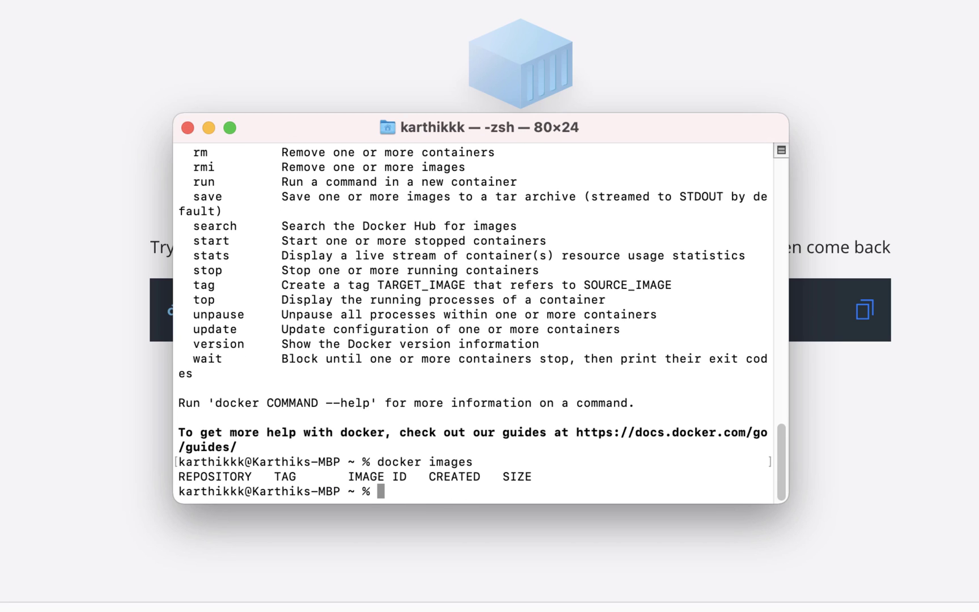
Copy the suggested command docker run -d -p 80:80 docker/getting-started from Docker Desktop and run it in Terminal.
{"action": "left_click_drag", "start_coordinate": [556, 137], "coordinate": [549, 23]}
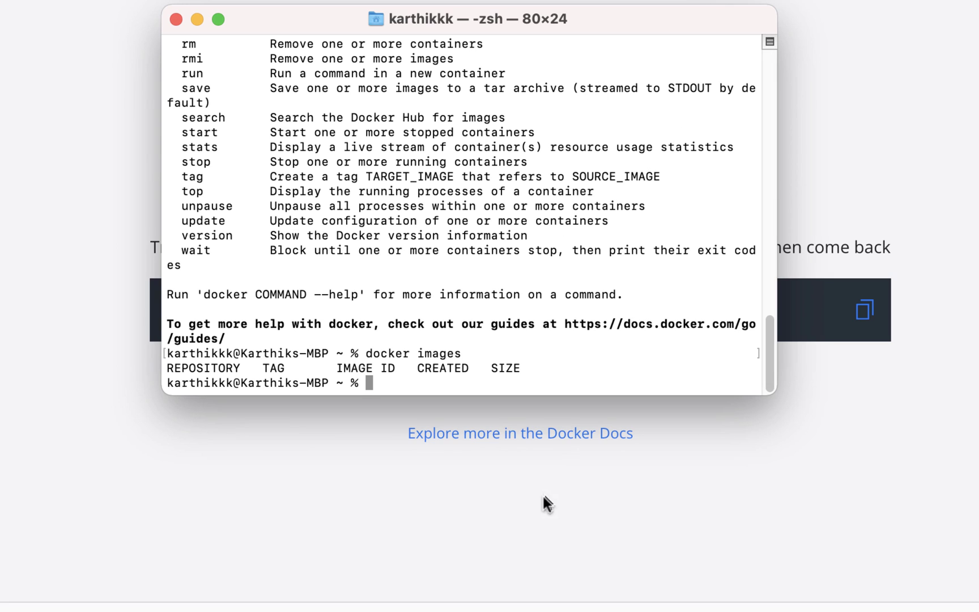
{"action": "left_click_drag", "start_coordinate": [474, 25], "coordinate": [466, 39]}
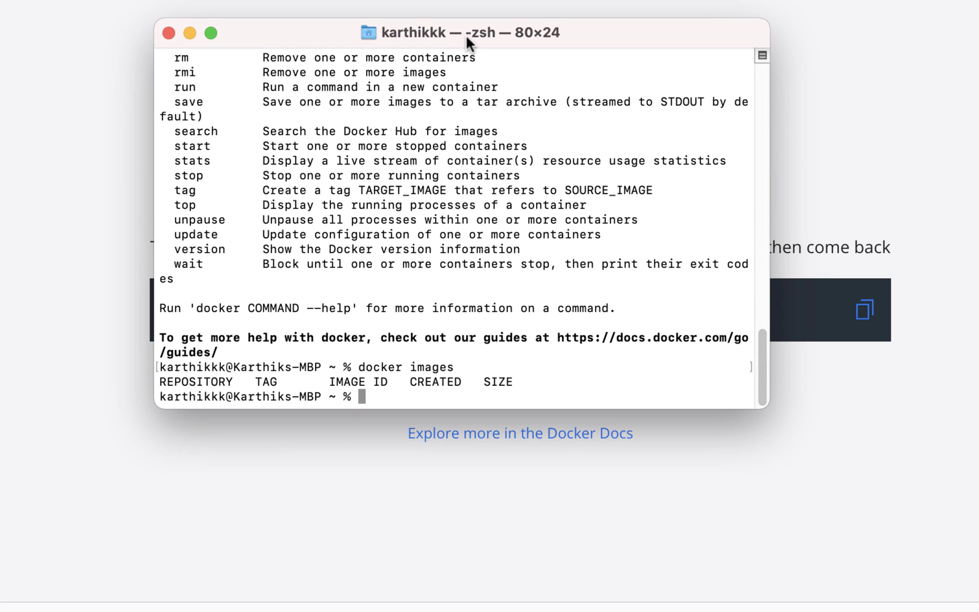
{"action": "key", "text": "super+Tab"}
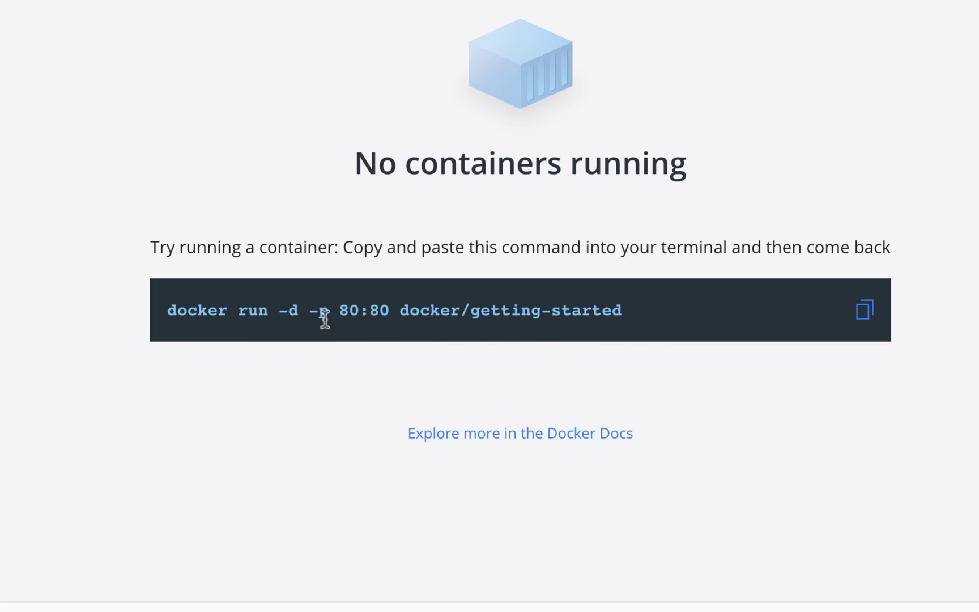
{"action": "left_click", "coordinate": [871, 308]}
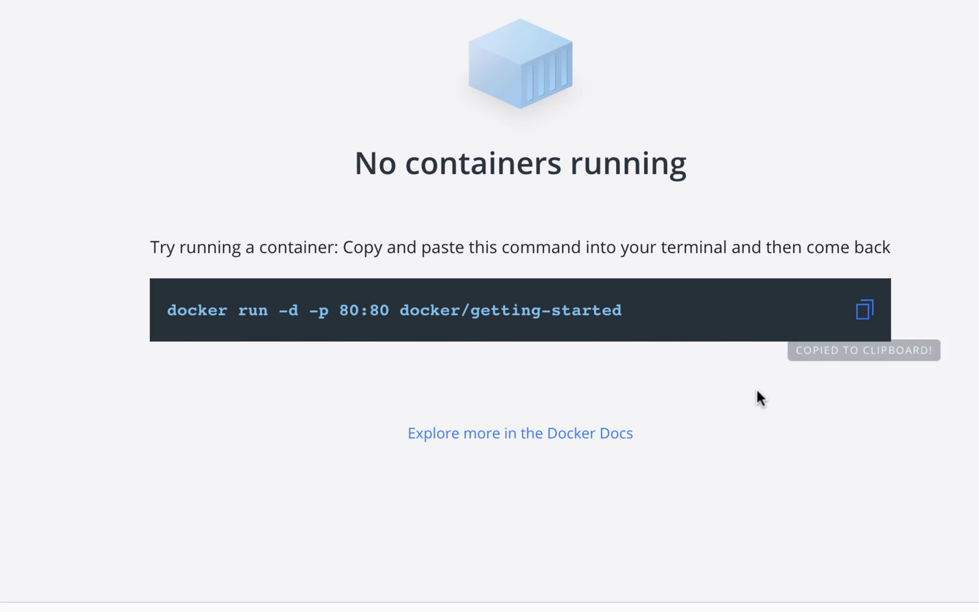
{"action": "key", "text": "super+Tab"}
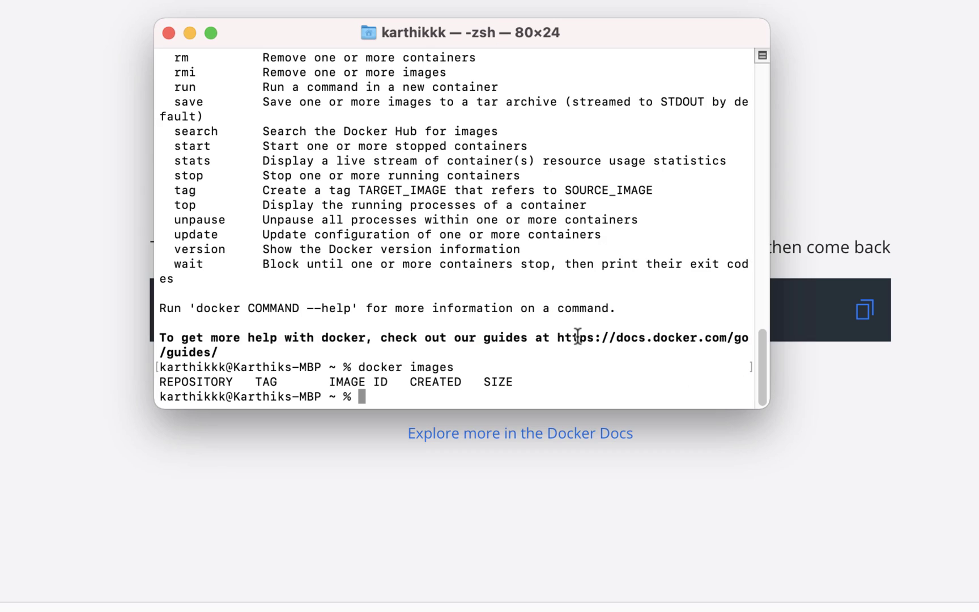
{"action": "key", "text": "super+v"}
{"action": "key", "text": "Return"}
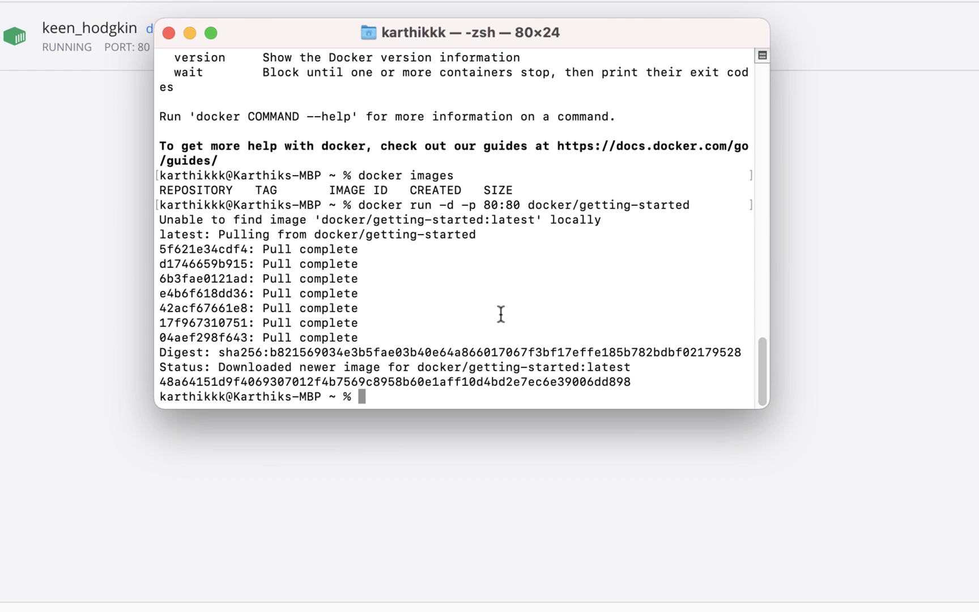
In Docker Desktop, examine the image history of docker/getting-started and return to the container list.
{"action": "left_click", "coordinate": [77, 114]}
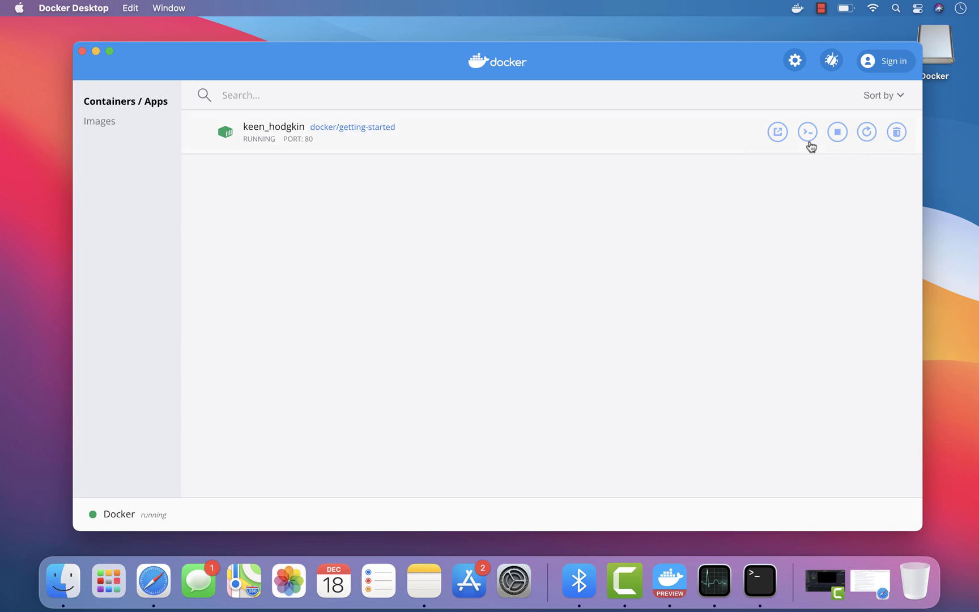
{"action": "left_click", "coordinate": [371, 131]}
{"action": "scroll", "coordinate": [457, 319], "scroll_direction": "down", "scroll_amount": 5}
{"action": "scroll", "coordinate": [459, 316], "scroll_direction": "up", "scroll_amount": 5}
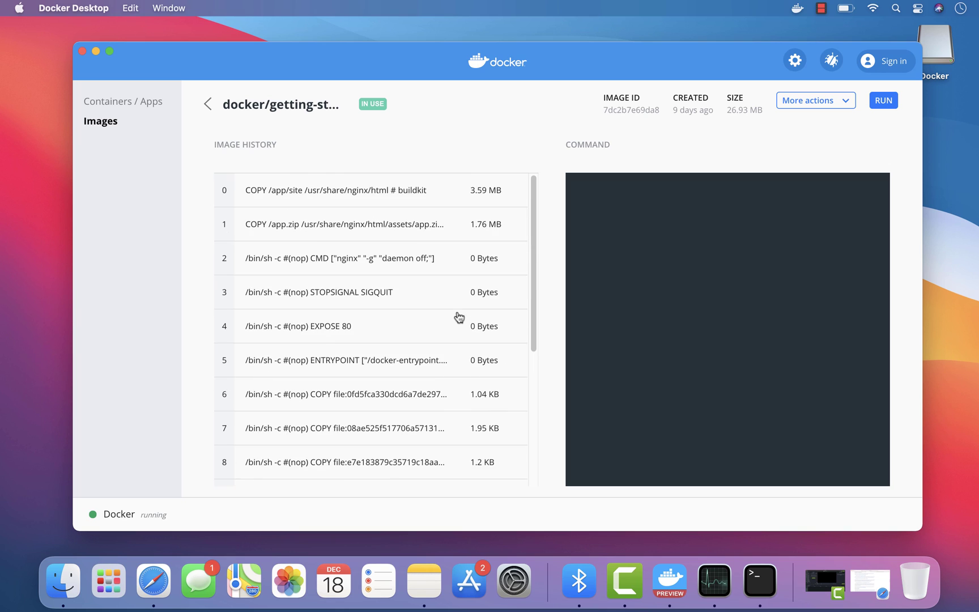
{"action": "left_click", "coordinate": [206, 104]}
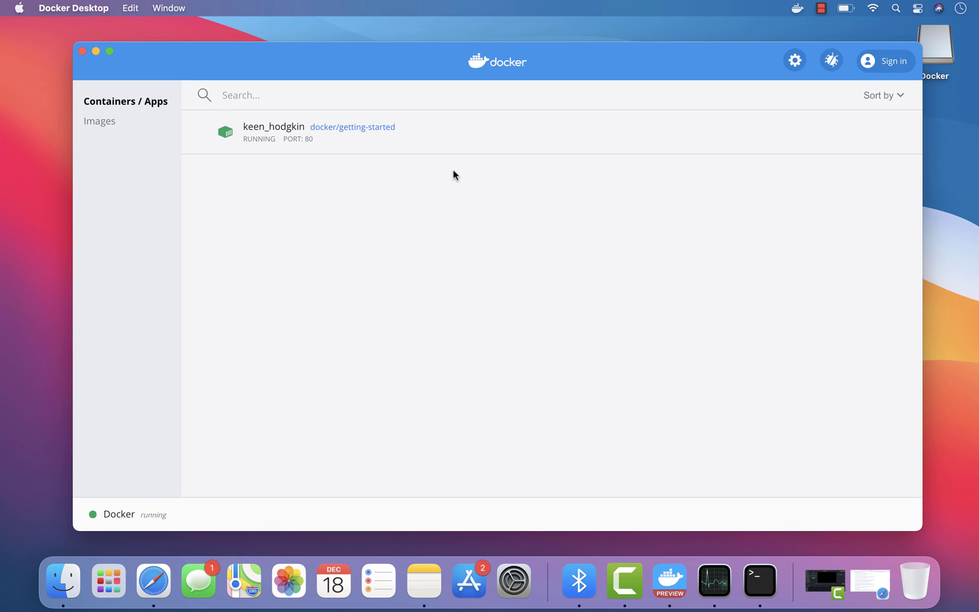
{"action": "mouse_move", "coordinate": [424, 155]}
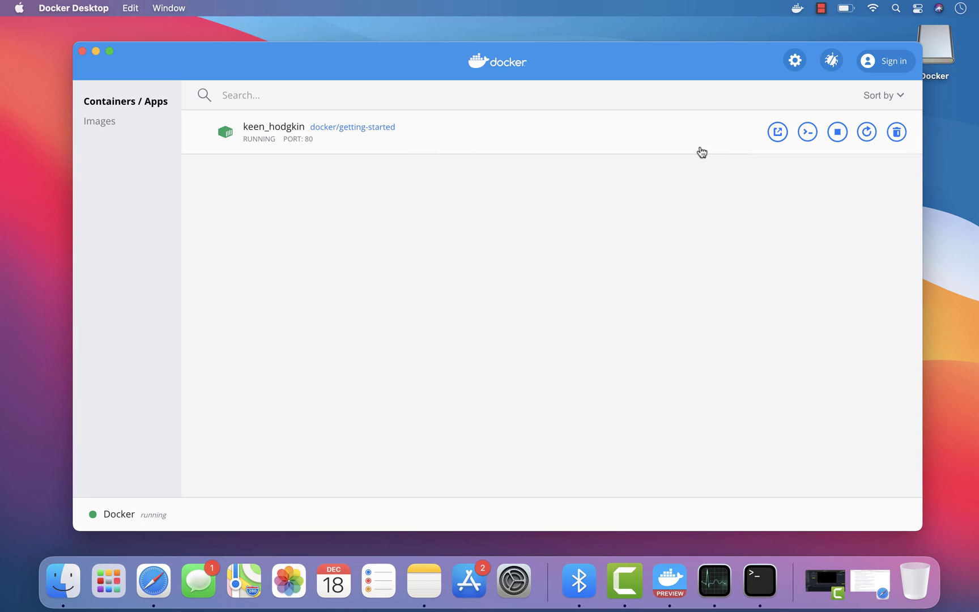
Switch to Safari and load localhost:80 in the second tab.
{"action": "key", "text": "super+Tab"}
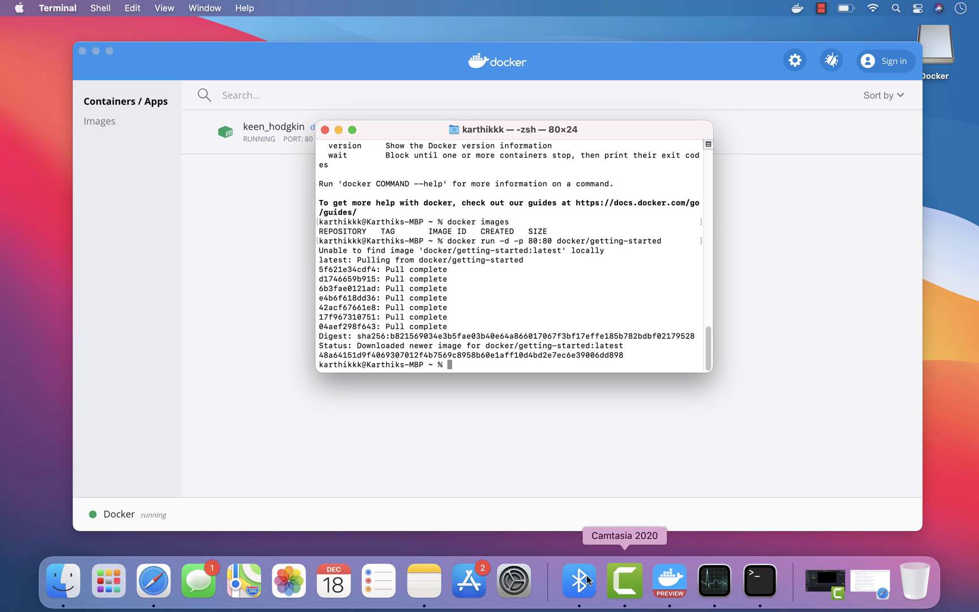
{"action": "left_click", "coordinate": [884, 582]}
{"action": "left_click", "coordinate": [631, 61]}
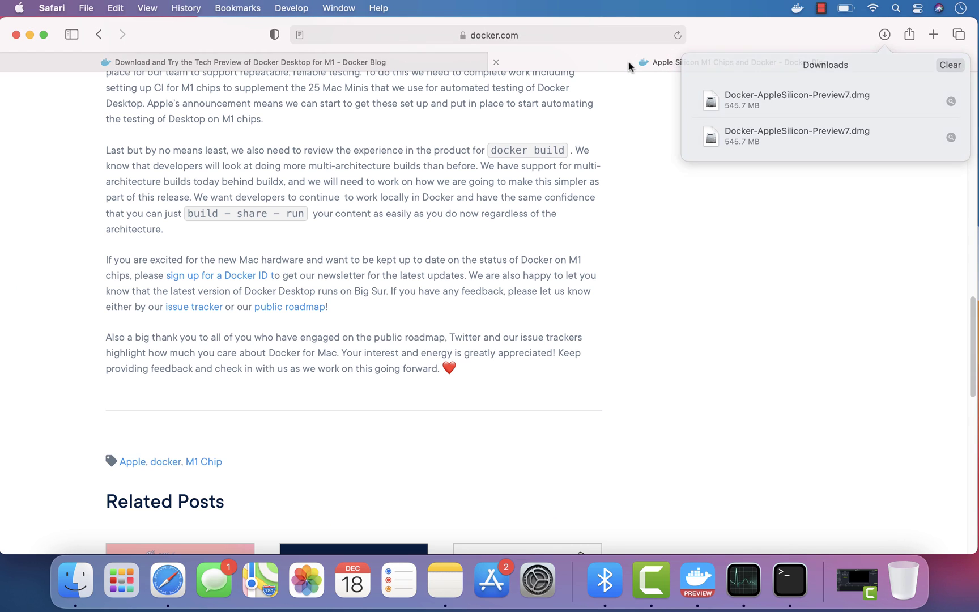
{"action": "left_click", "coordinate": [608, 29]}
{"action": "type", "text": "localhost:80"}
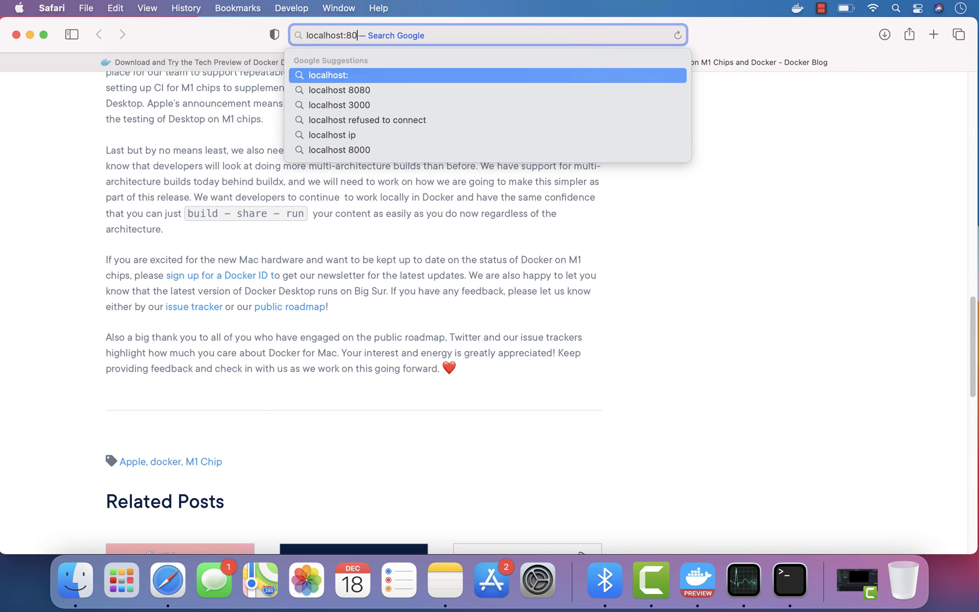
{"action": "key", "text": "Return"}
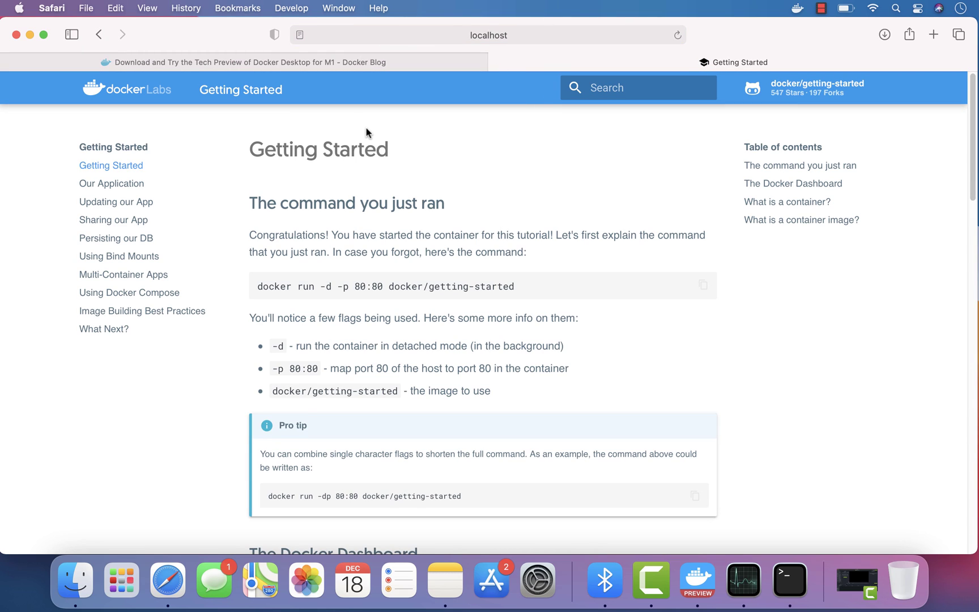
Look through the Getting Started tutorial page and its address, and open the Our Application page.
{"action": "scroll", "coordinate": [472, 324], "scroll_direction": "down", "scroll_amount": 15}
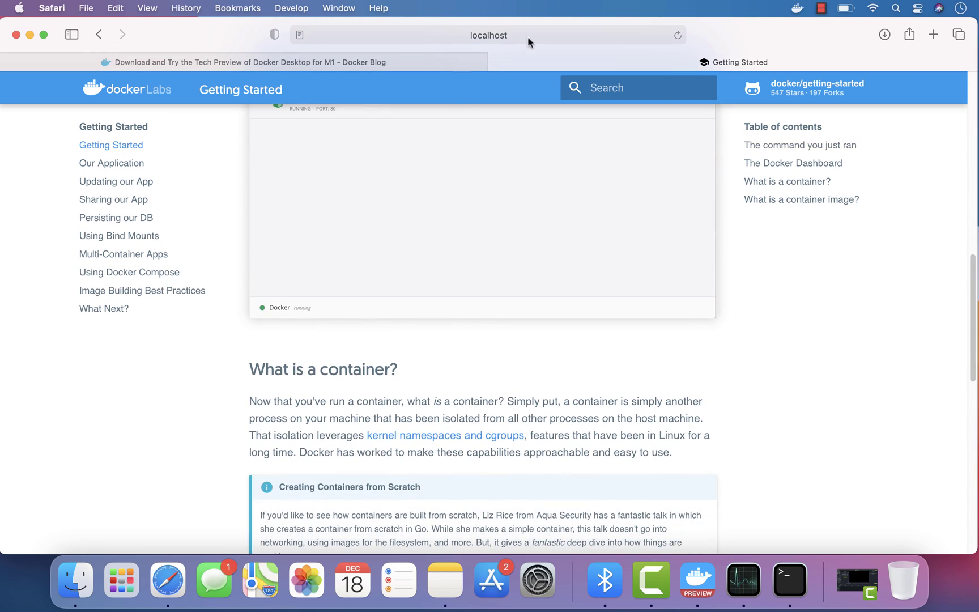
{"action": "left_click", "coordinate": [339, 35]}
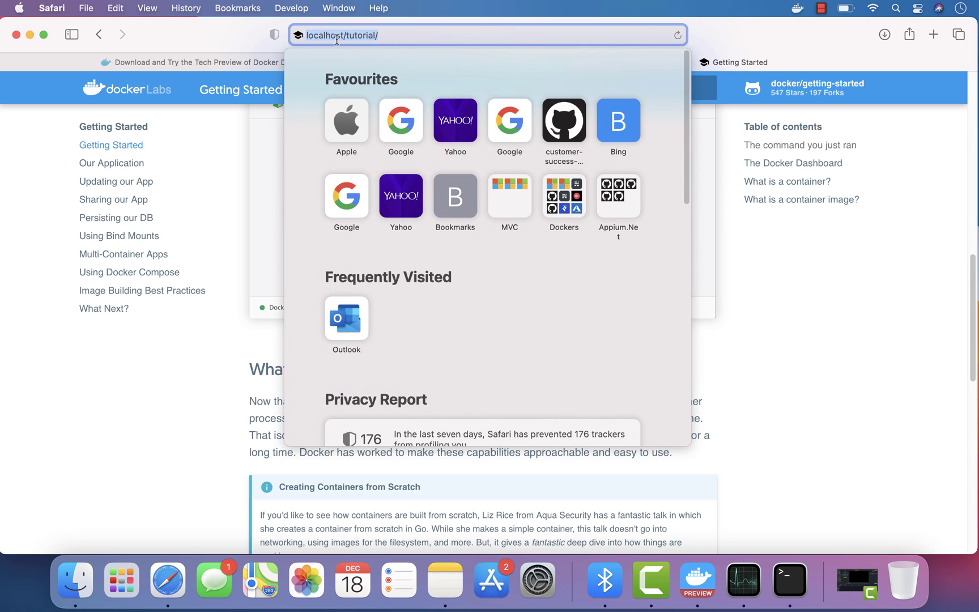
{"action": "left_click", "coordinate": [785, 275]}
{"action": "scroll", "coordinate": [601, 290], "scroll_direction": "down", "scroll_amount": 10}
{"action": "scroll", "coordinate": [601, 351], "scroll_direction": "up", "scroll_amount": 6}
{"action": "scroll", "coordinate": [601, 354], "scroll_direction": "up", "scroll_amount": 8}
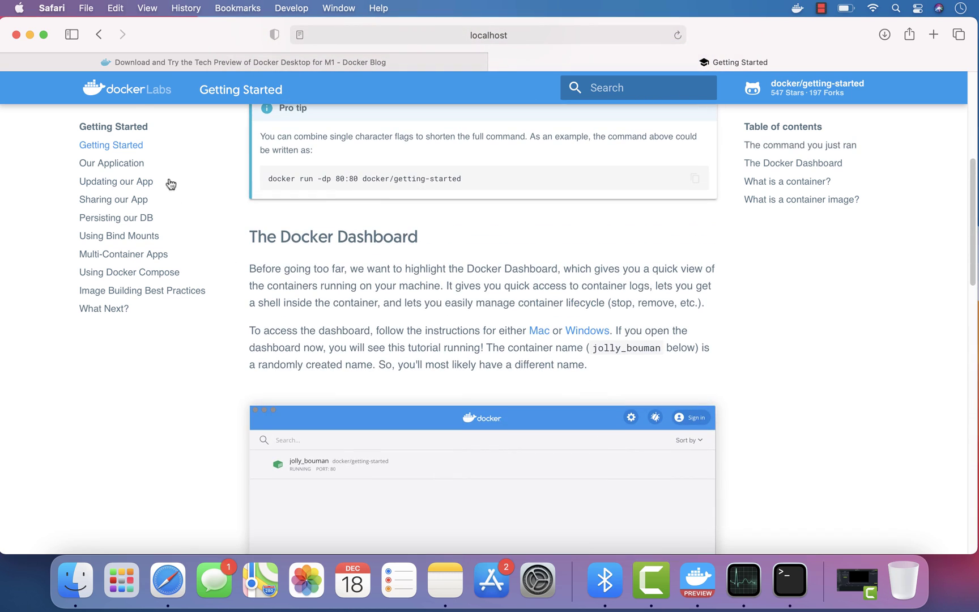
{"action": "left_click", "coordinate": [131, 163]}
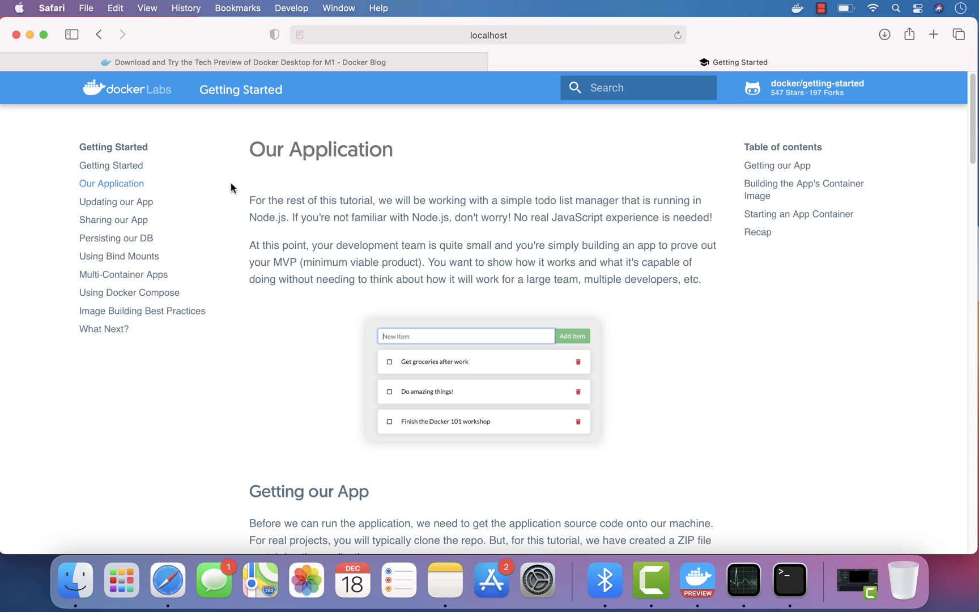
Switch to Terminal and list all containers with docker ps -a.
{"action": "key", "text": "super+Tab"}
{"action": "type", "text": "docker ps -"}
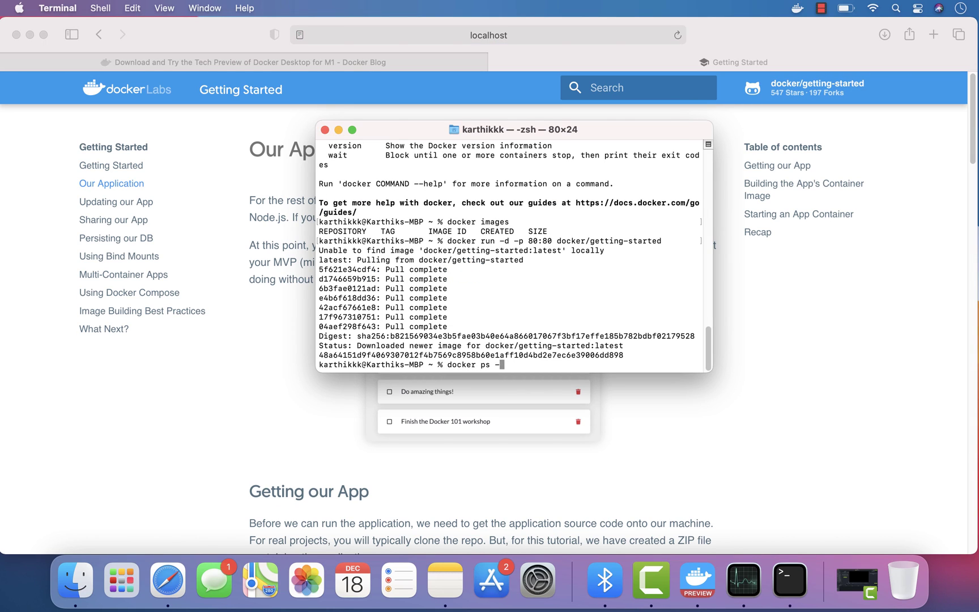
{"action": "type", "text": "a"}
{"action": "key", "text": "Return"}
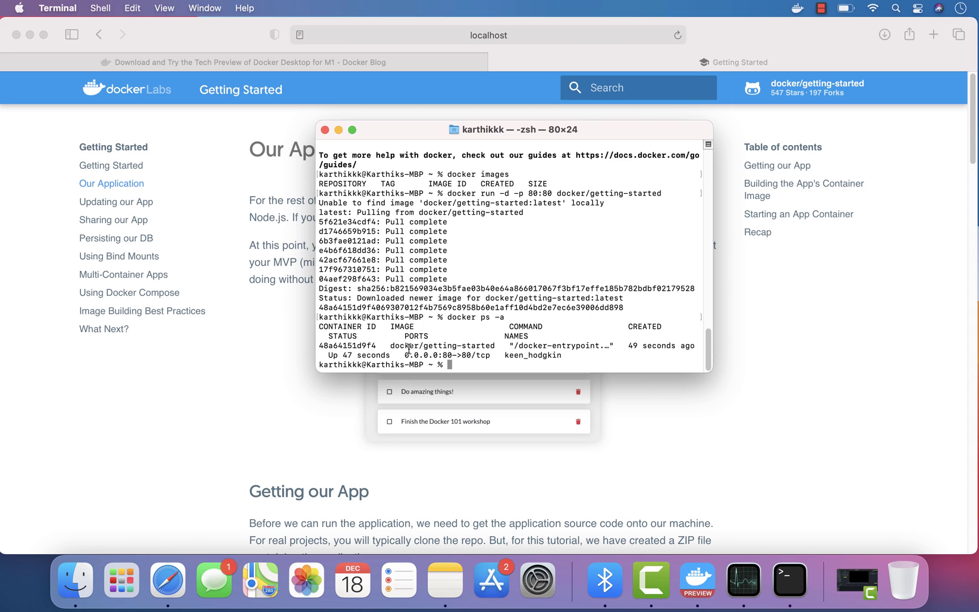
Copy the getting-started container's ID from the listing and try to run docker log with it.
{"action": "double_click", "coordinate": [334, 344]}
{"action": "key", "text": "super+c"}
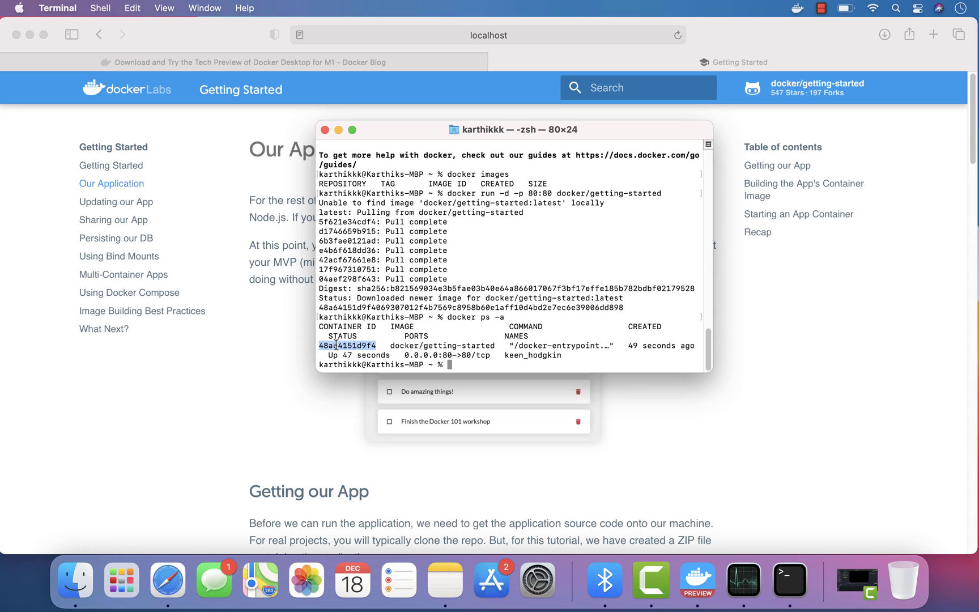
{"action": "type", "text": "docker l"}
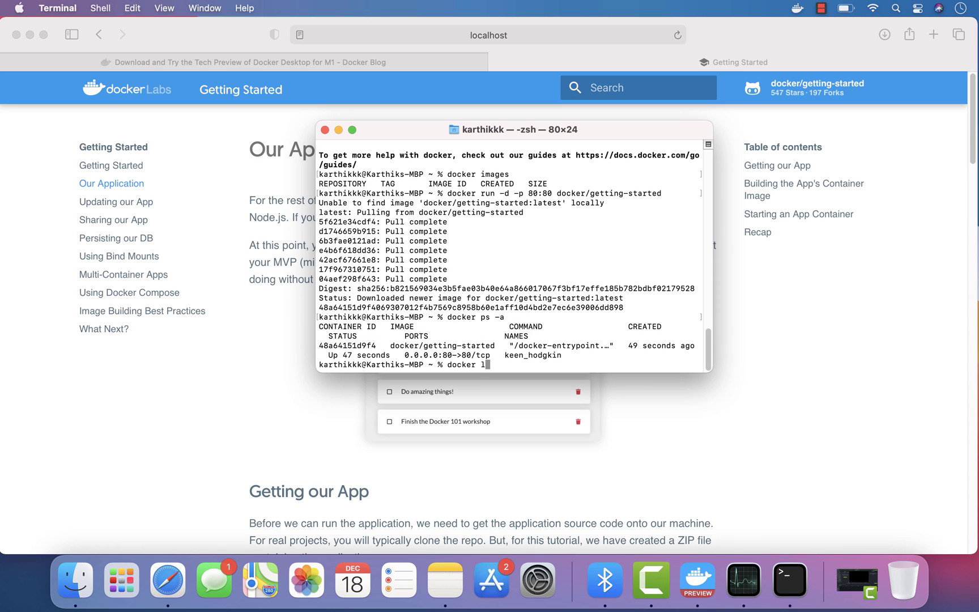
{"action": "type", "text": "og"}
{"action": "key", "text": "super+v"}
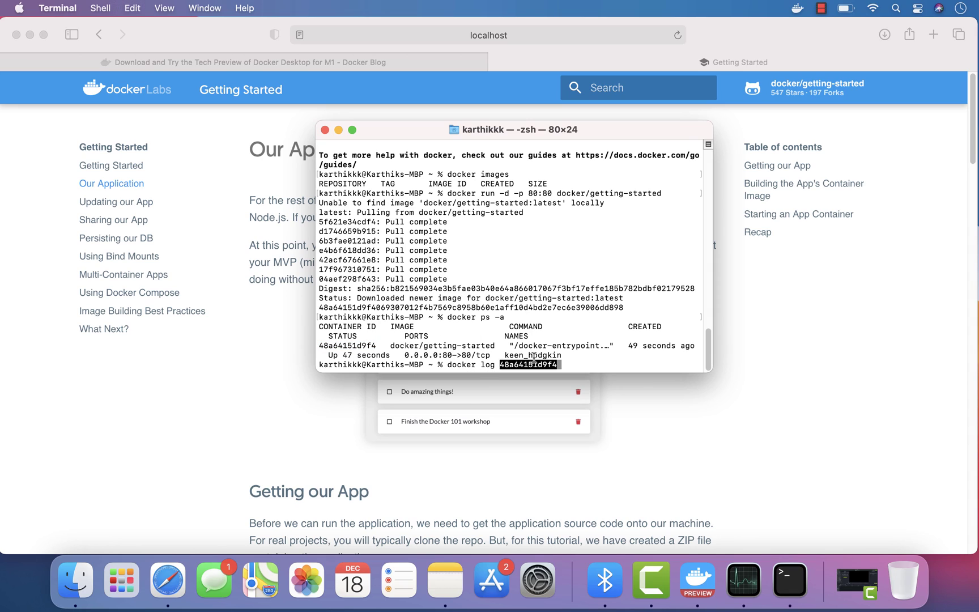
{"action": "key", "text": "Return"}
Correct the previous command to docker logs, run it for the same container, and enlarge the Terminal window.
{"action": "key", "text": "Up"}
{"action": "key", "text": "Left"}
{"action": "key", "text": "Left"}
{"action": "key", "text": "Left"}
{"action": "key", "text": "Left"}
{"action": "key", "text": "Left"}
{"action": "key", "text": "Left"}
{"action": "key", "text": "Left"}
{"action": "key", "text": "Left"}
{"action": "key", "text": "Left"}
{"action": "type", "text": "s"}
{"action": "key", "text": "Return"}
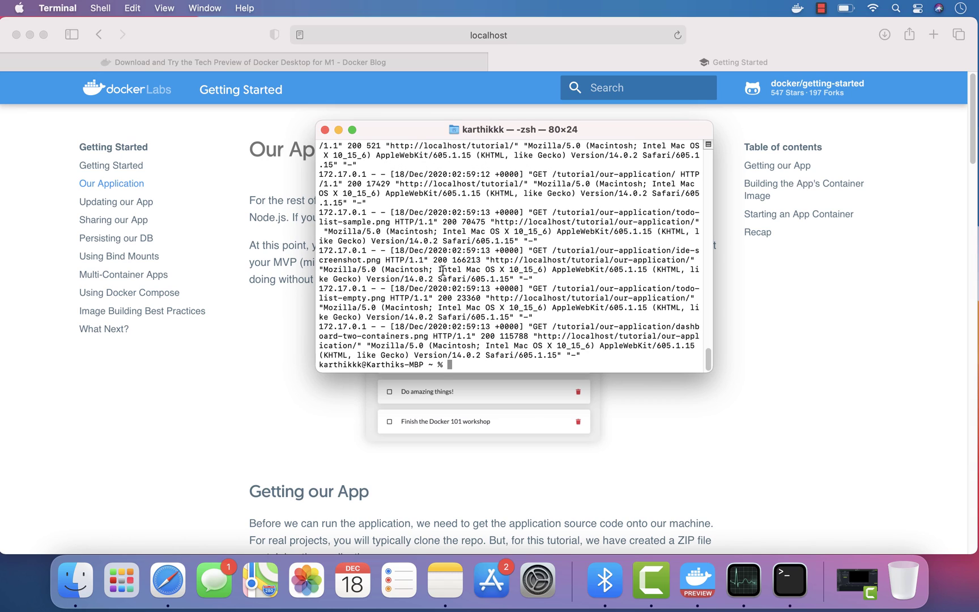
{"action": "left_click_drag", "start_coordinate": [713, 375], "coordinate": [849, 522]}
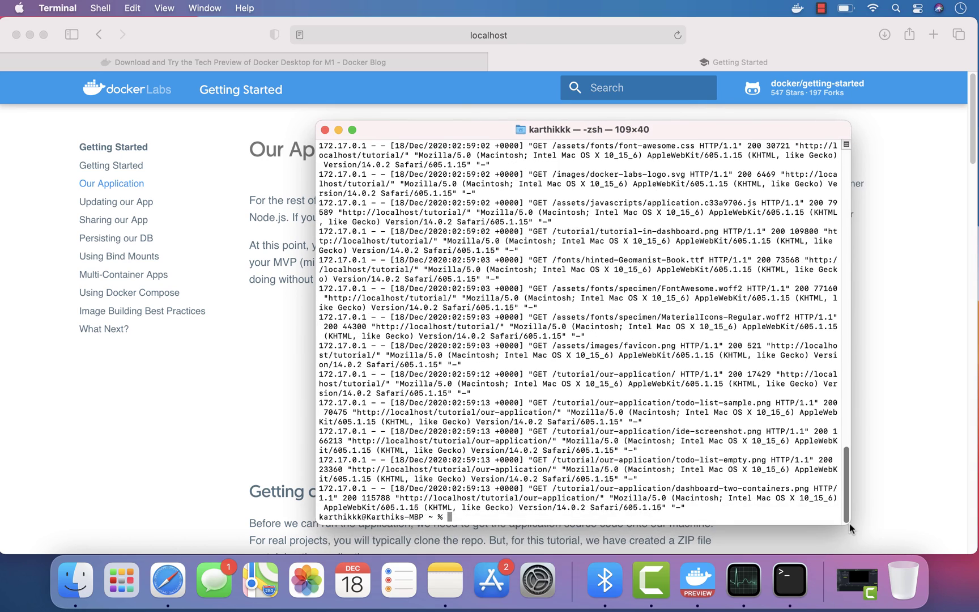
Switch to Docker Desktop, open the running getting-started container, and look through its logs.
{"action": "left_click", "coordinate": [697, 577]}
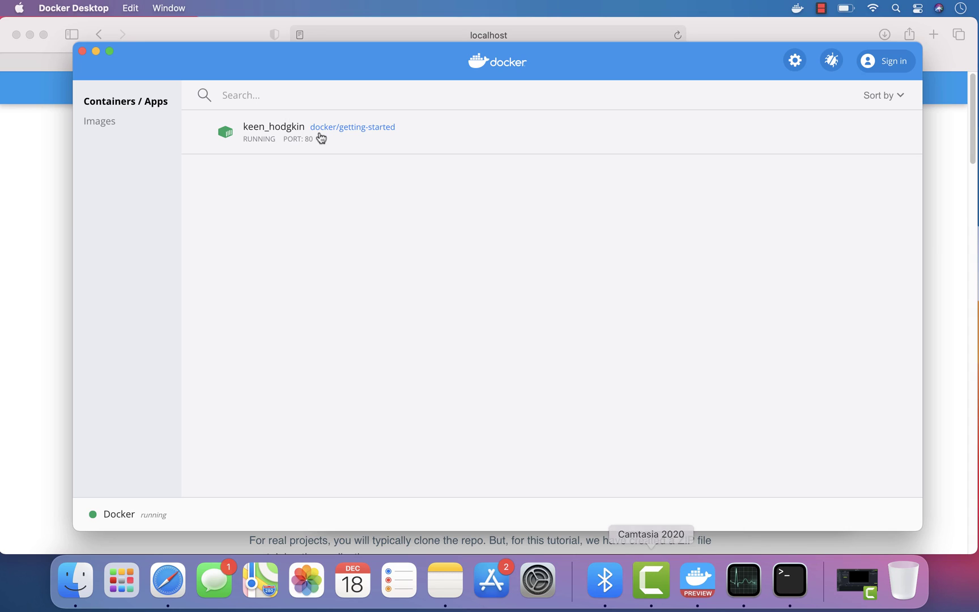
{"action": "left_click", "coordinate": [295, 141]}
{"action": "scroll", "coordinate": [525, 268], "scroll_direction": "up", "scroll_amount": 10}
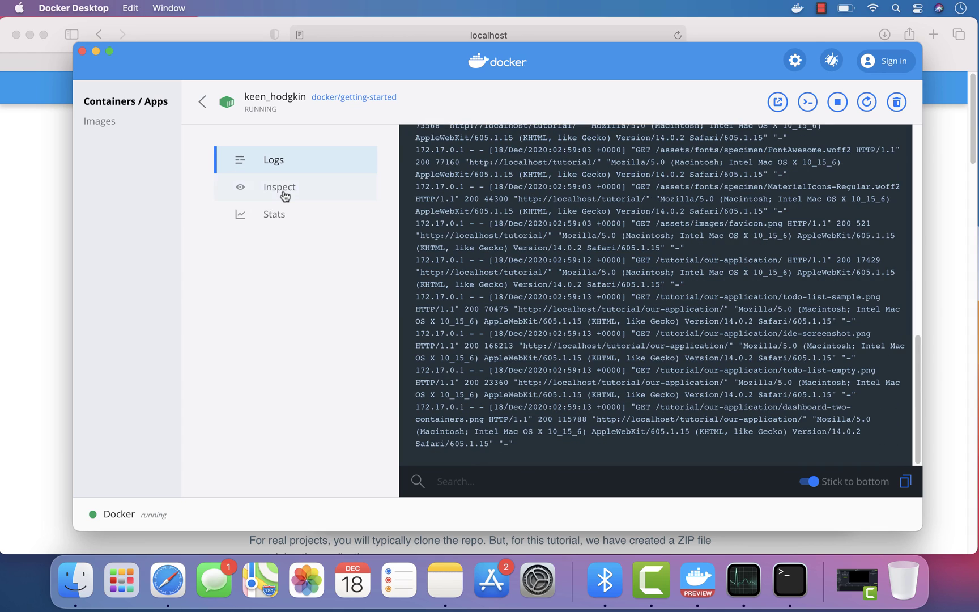
View the getting-started container's inspect details and its resource usage statistics.
{"action": "left_click", "coordinate": [281, 193]}
{"action": "left_click", "coordinate": [282, 217]}
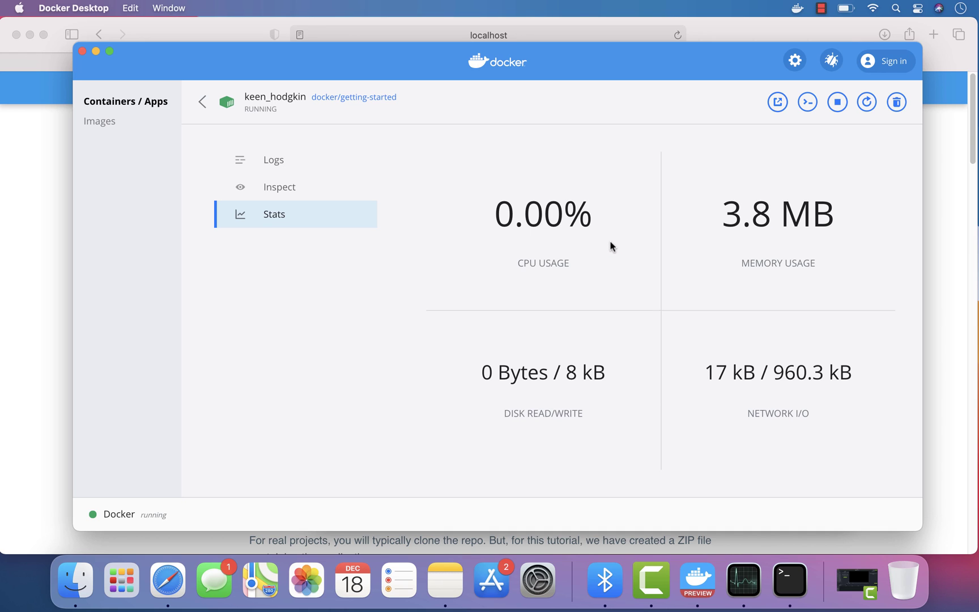
Close the Docker Desktop dashboard, look back through the Terminal output from its start, and close the Terminal window.
{"action": "left_click", "coordinate": [82, 51]}
{"action": "scroll", "coordinate": [515, 263], "scroll_direction": "up", "scroll_amount": 20}
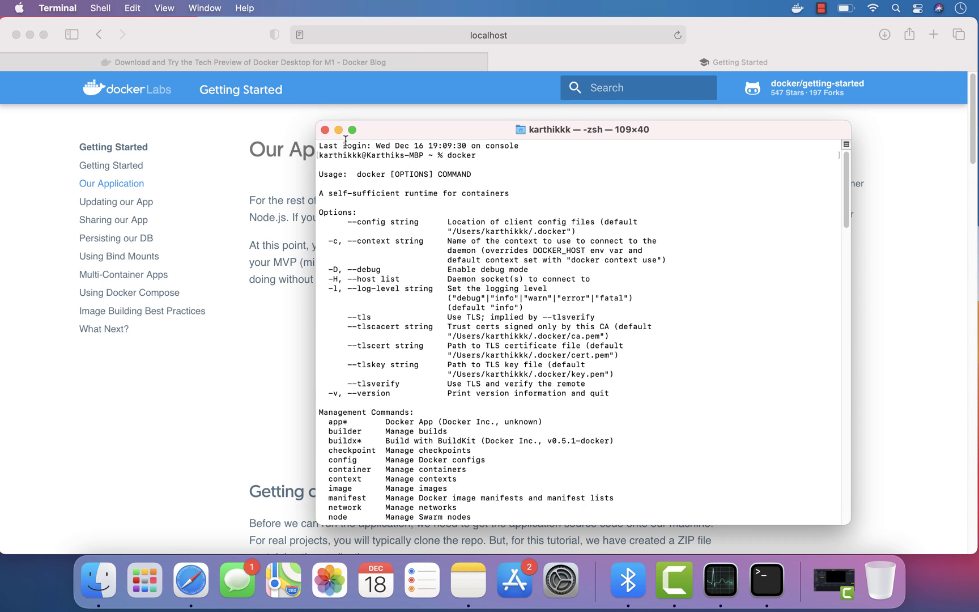
{"action": "left_click", "coordinate": [324, 129]}
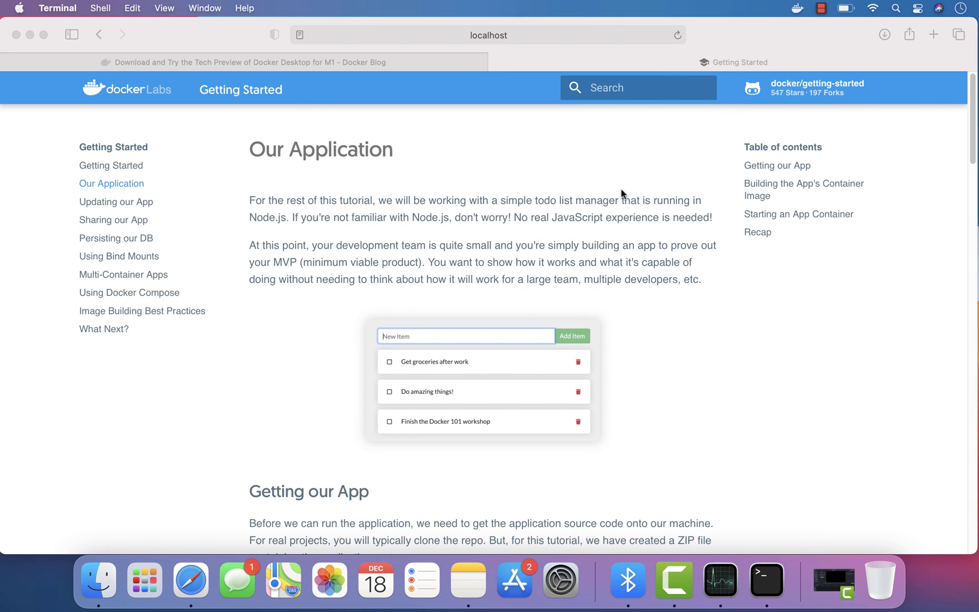
Return to the Docker blog post in Safari and review it down to the "Try the M1 Preview Today" section.
{"action": "left_click", "coordinate": [387, 58]}
{"action": "scroll", "coordinate": [595, 216], "scroll_direction": "up", "scroll_amount": 10}
{"action": "scroll", "coordinate": [595, 217], "scroll_direction": "down", "scroll_amount": 7}
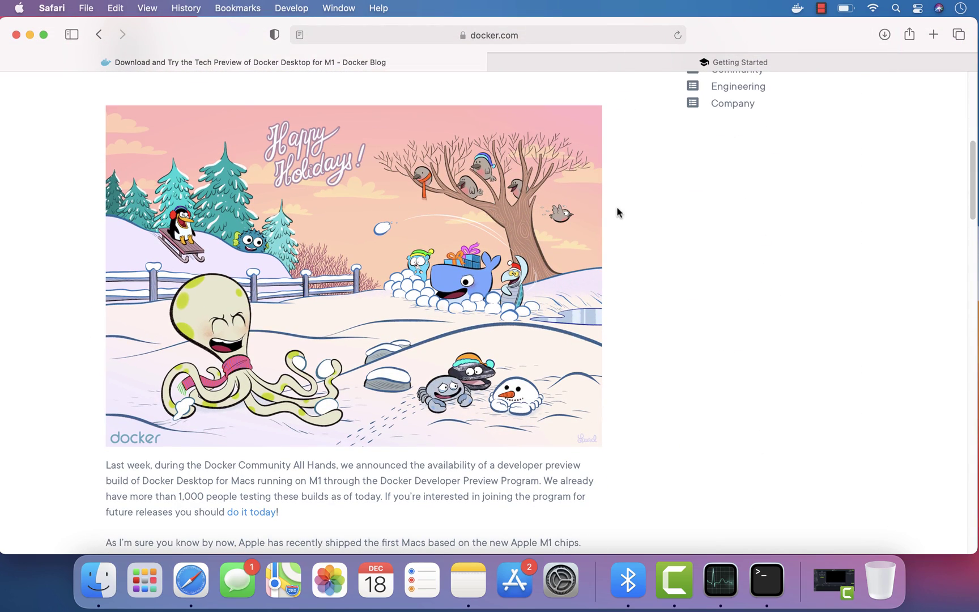
{"action": "scroll", "coordinate": [617, 215], "scroll_direction": "down", "scroll_amount": 10}
{"action": "scroll", "coordinate": [617, 218], "scroll_direction": "down", "scroll_amount": 15}
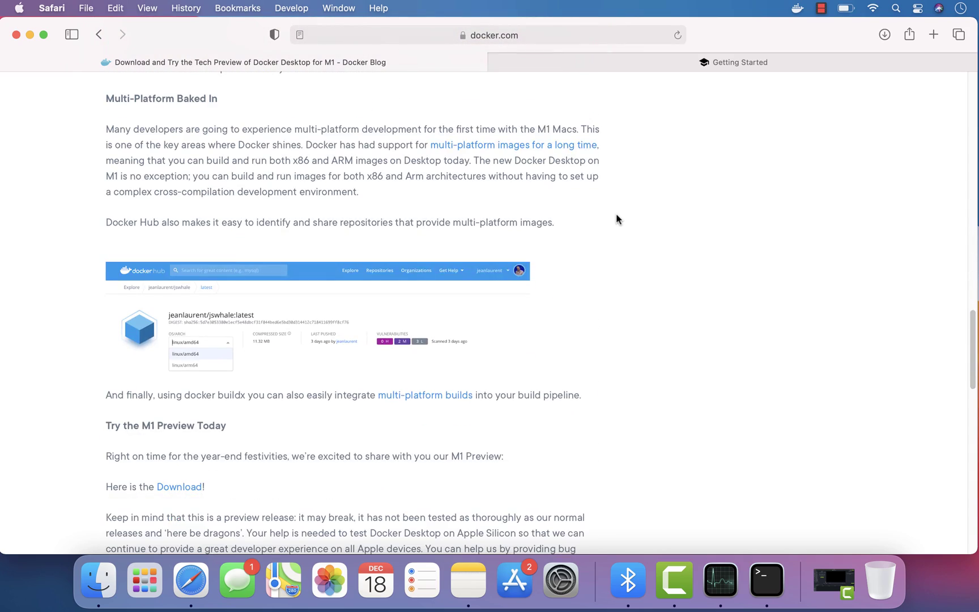
{"action": "scroll", "coordinate": [616, 213], "scroll_direction": "up", "scroll_amount": 4}
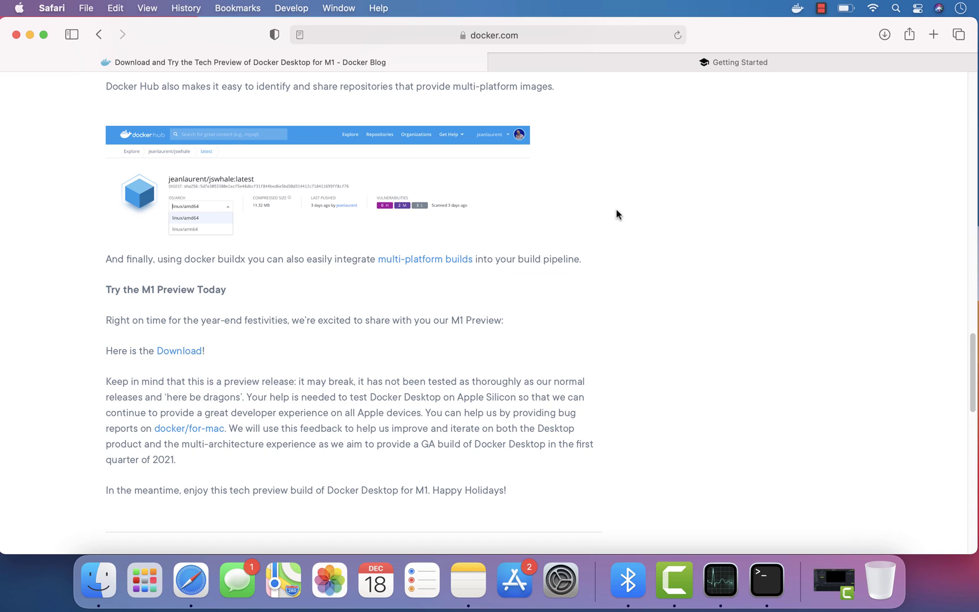